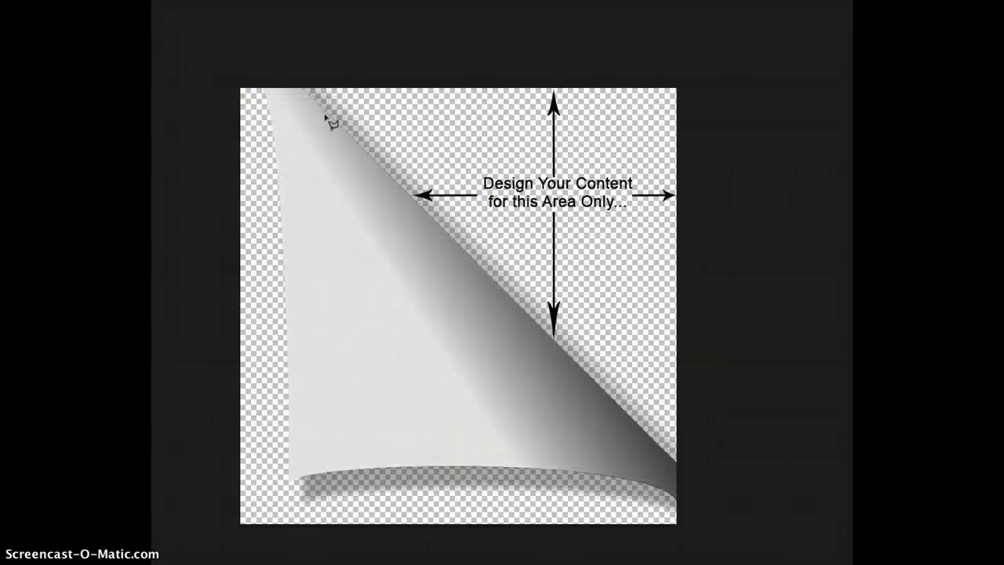
# - Paste the beach sunset photo behind the page curl, then lasso and delete the photo area outside the upper-right content area
pyautogui.hotkey('ctrl', 'v')
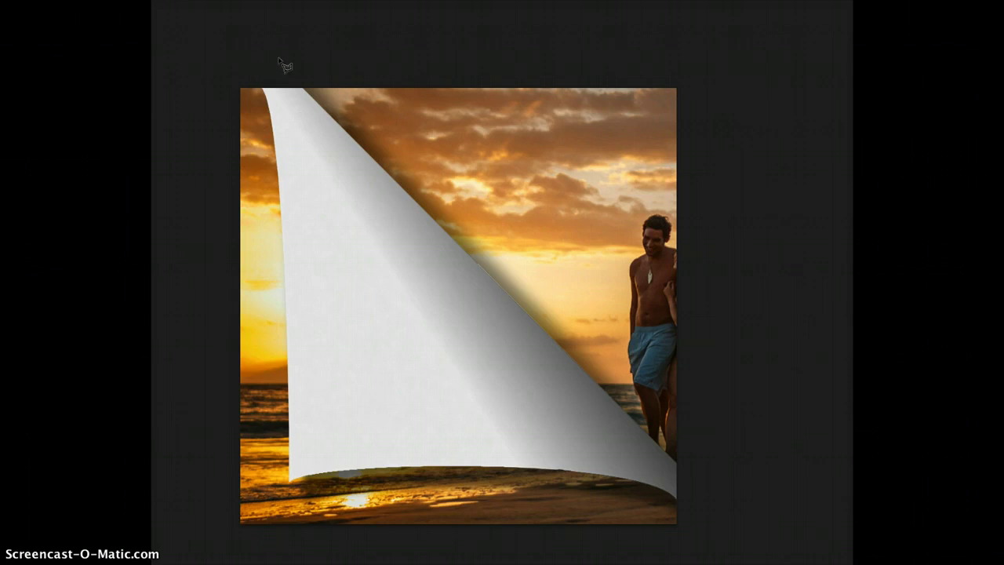
pyautogui.moveTo(278, 58); pyautogui.dragTo(457, 291)
pyautogui.click(456, 290)
pyautogui.click(717, 500)
pyautogui.click(676, 540)
pyautogui.click(190, 547)
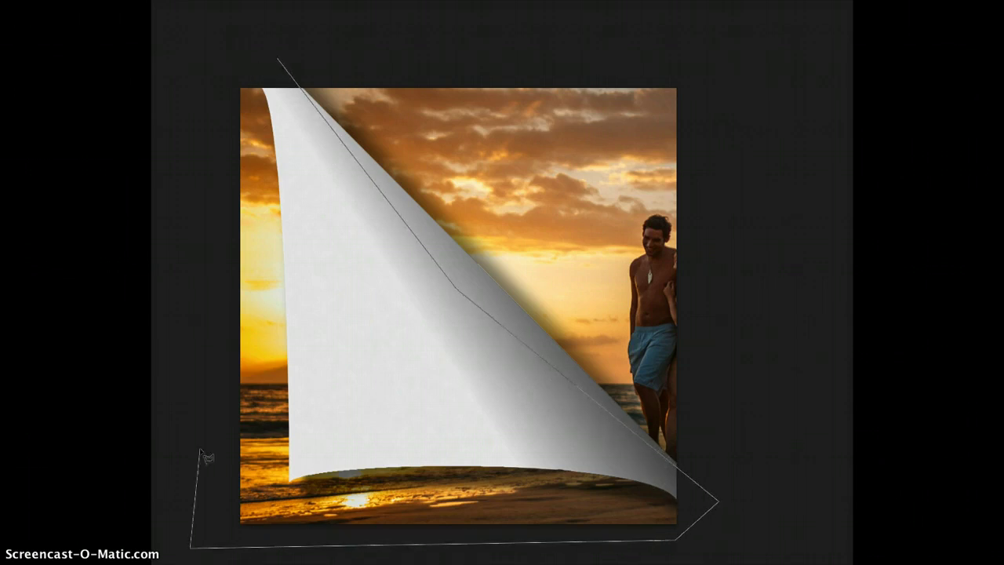
pyautogui.click(225, 87)
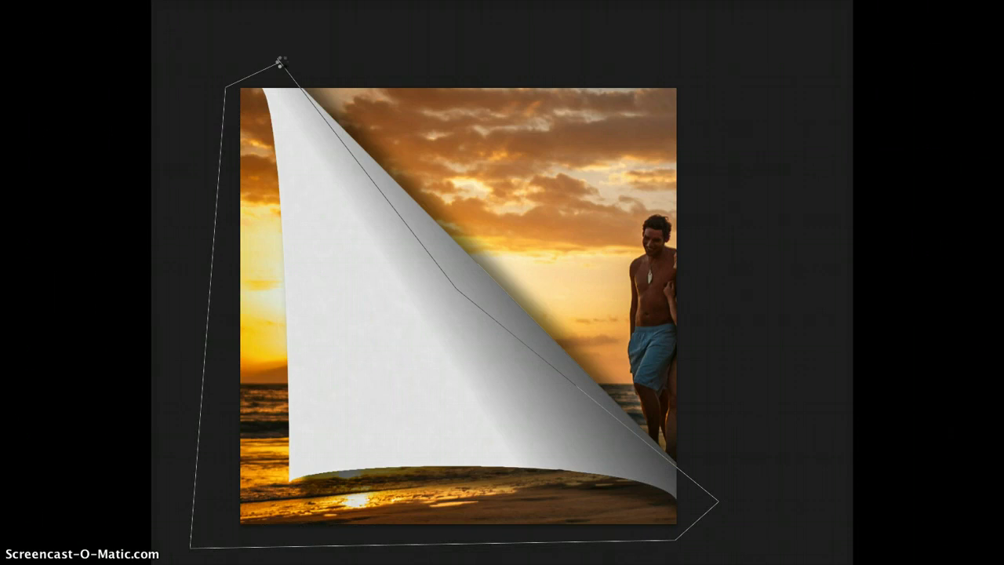
pyautogui.click(280, 59)
pyautogui.press('Delete')
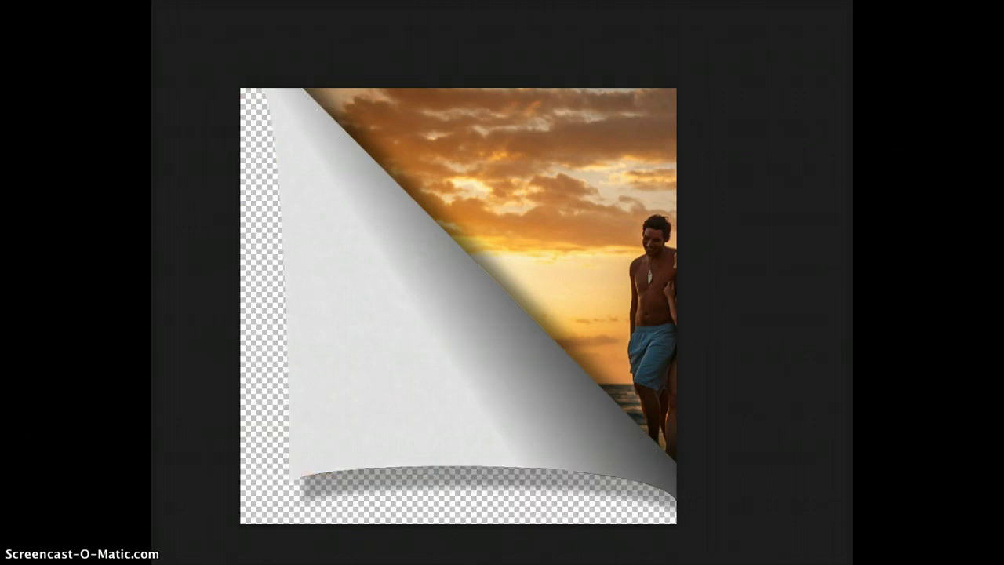
# - Switch to the Impact Engine ad editor and preview the corner peel ad, expanding and collapsing the peel before closing the preview
pyautogui.click(850, 513)
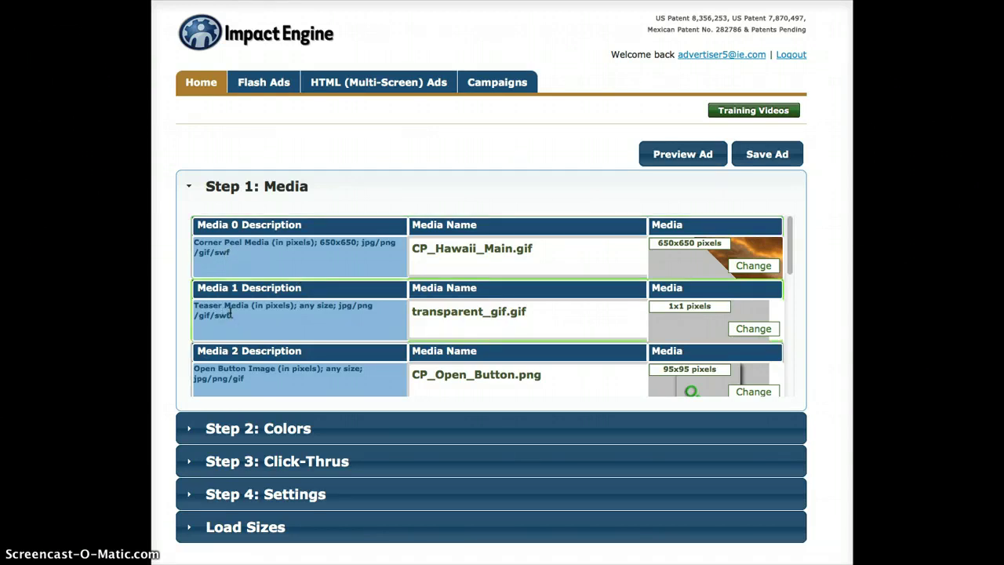
pyautogui.click(684, 155)
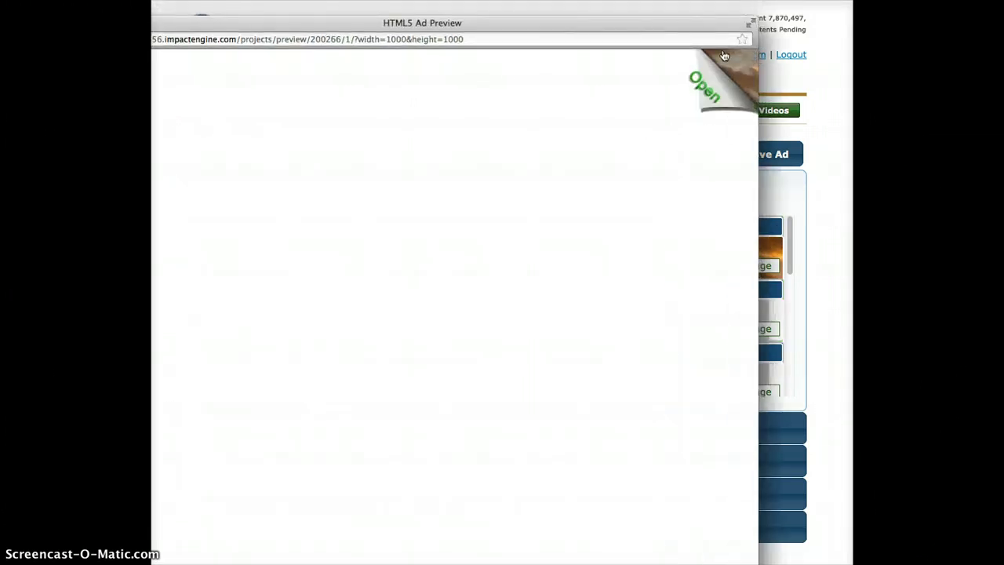
pyautogui.click(708, 95)
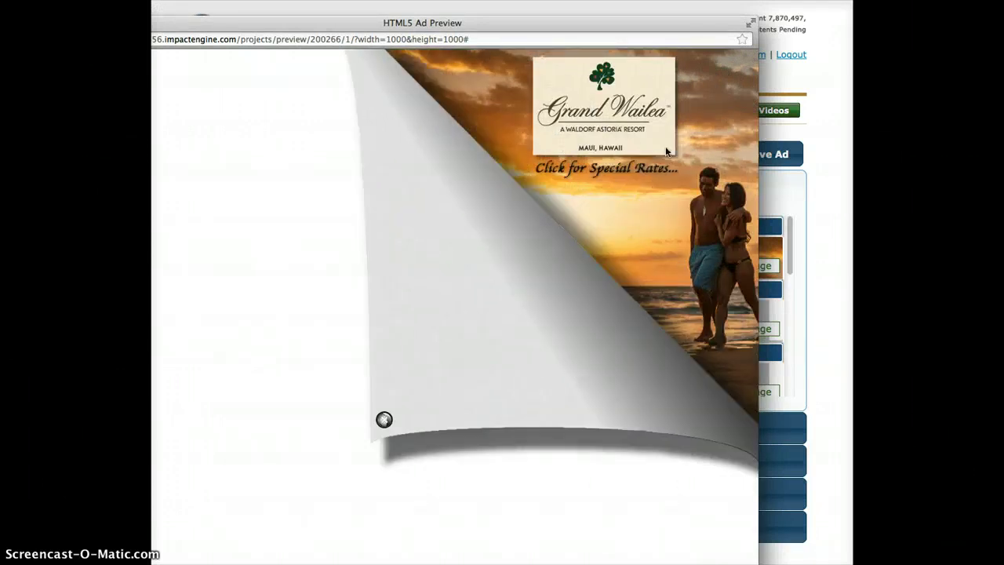
pyautogui.click(384, 421)
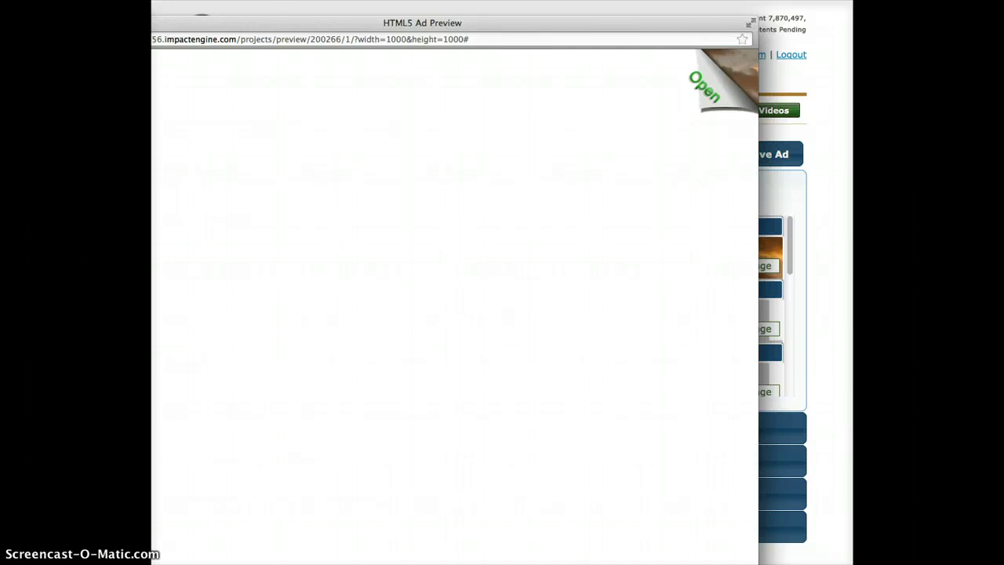
pyautogui.click(95, 22)
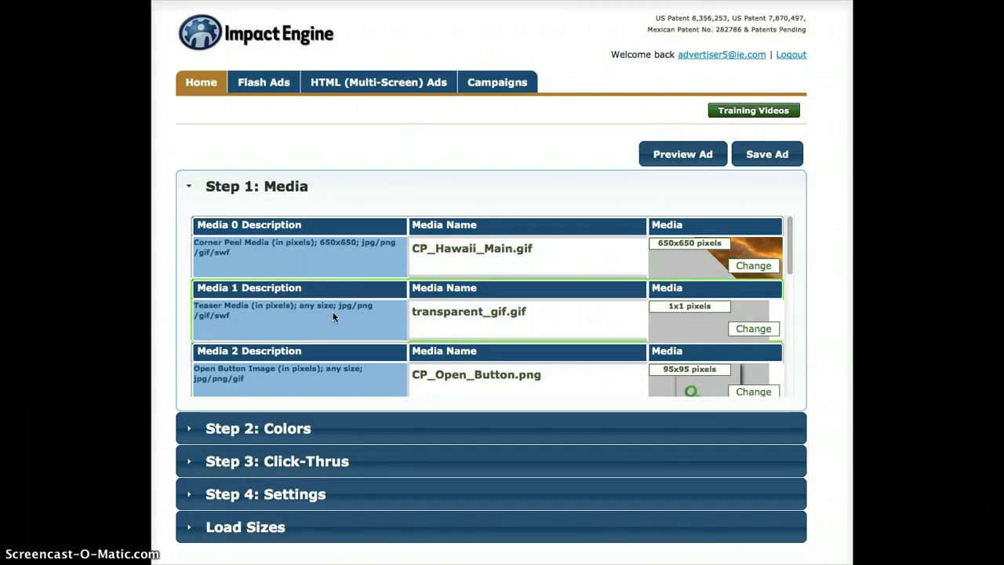
# - Review the ad's teaser and button offset settings, and examine the media items from the corner peel image through the optional video
pyautogui.click(432, 503)
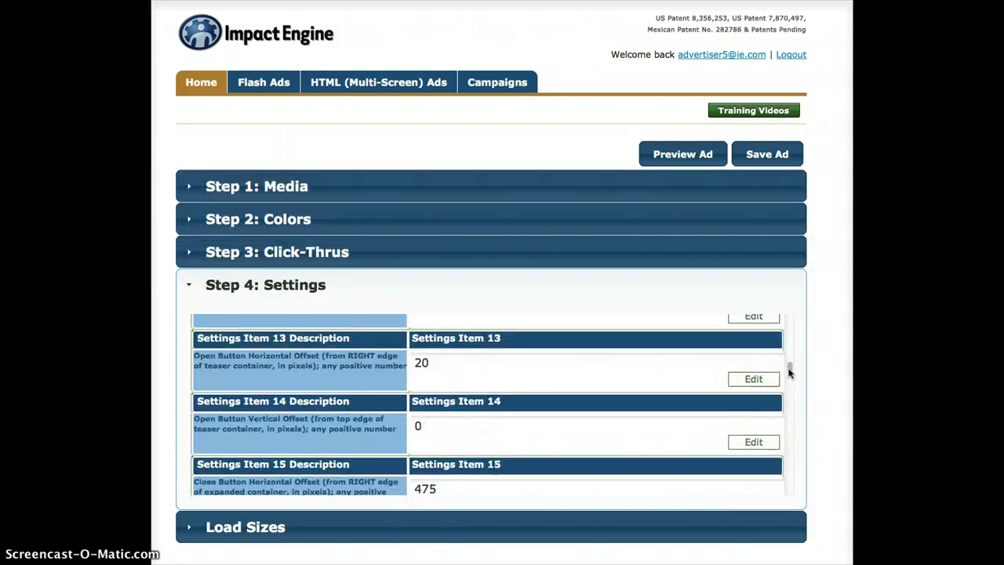
pyautogui.moveTo(789, 370); pyautogui.dragTo(790, 305)
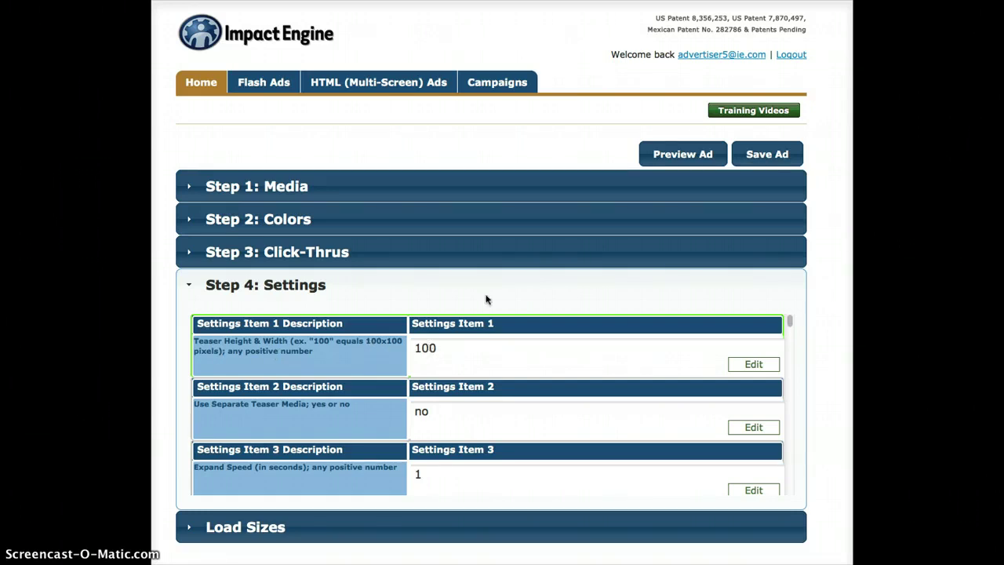
pyautogui.click(444, 192)
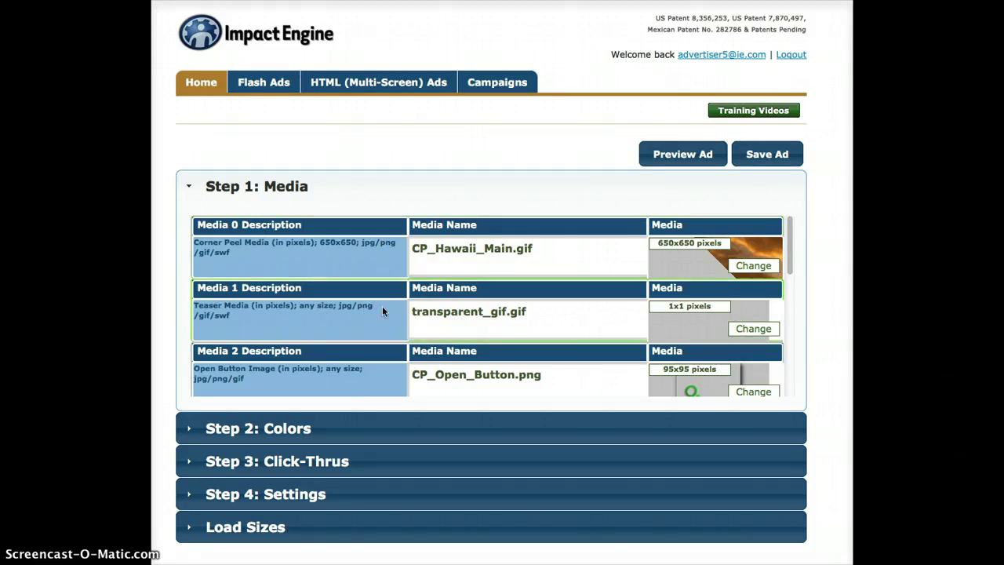
pyautogui.scroll(-1, 414, 314)
pyautogui.scroll(-6, 414, 313)
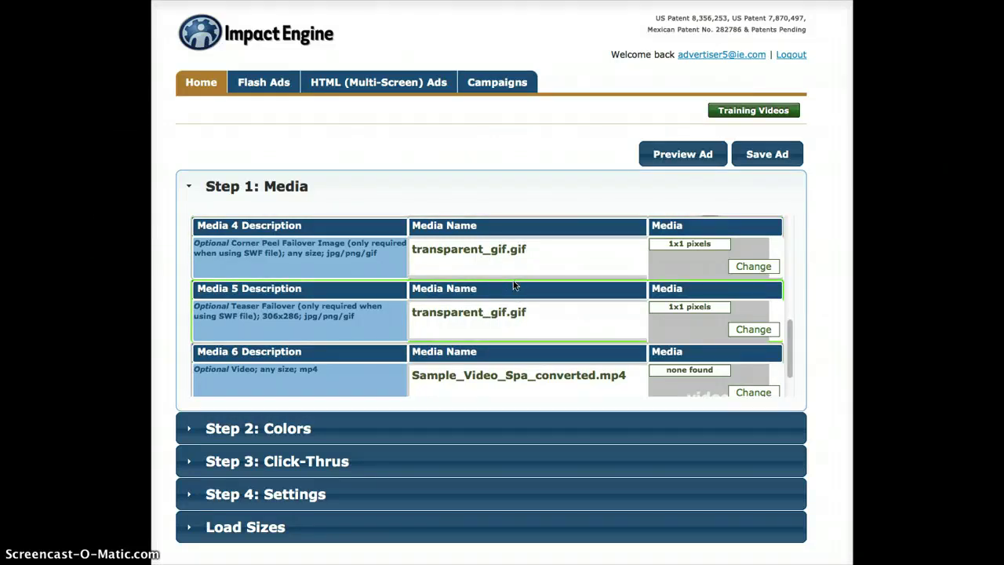
pyautogui.scroll(1, 515, 286)
pyautogui.scroll(3, 503, 311)
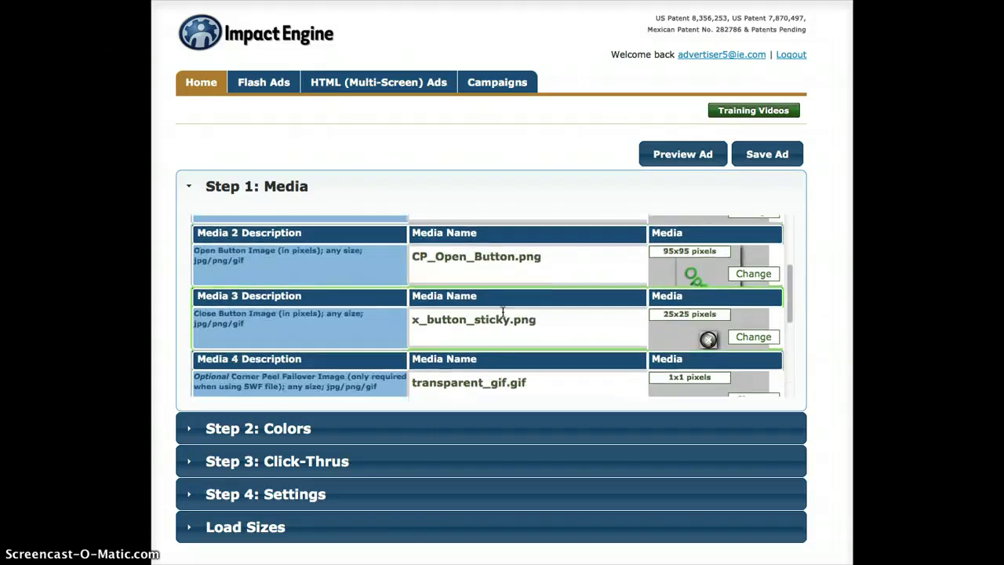
pyautogui.scroll(-1, 309, 299)
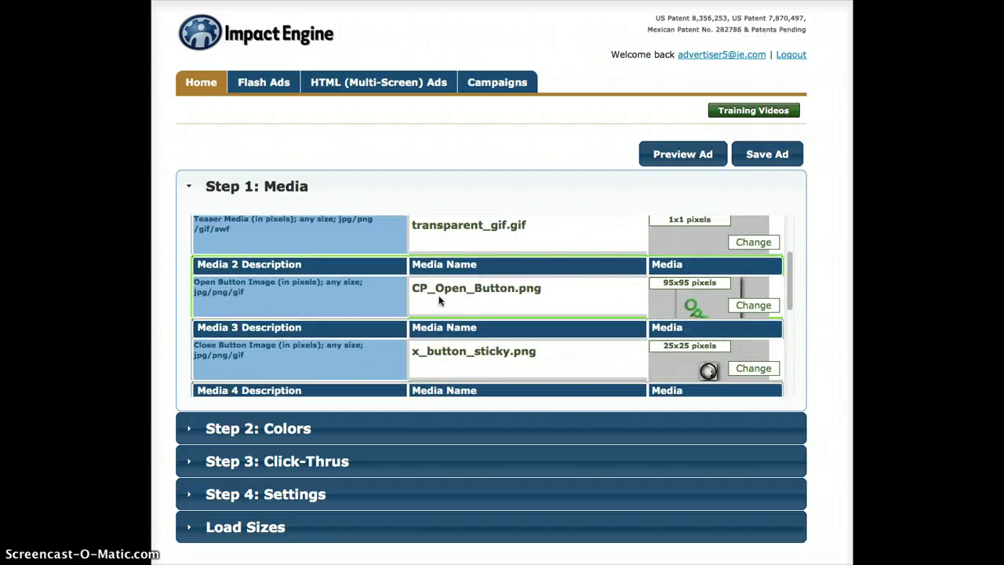
pyautogui.scroll(-1, 679, 297)
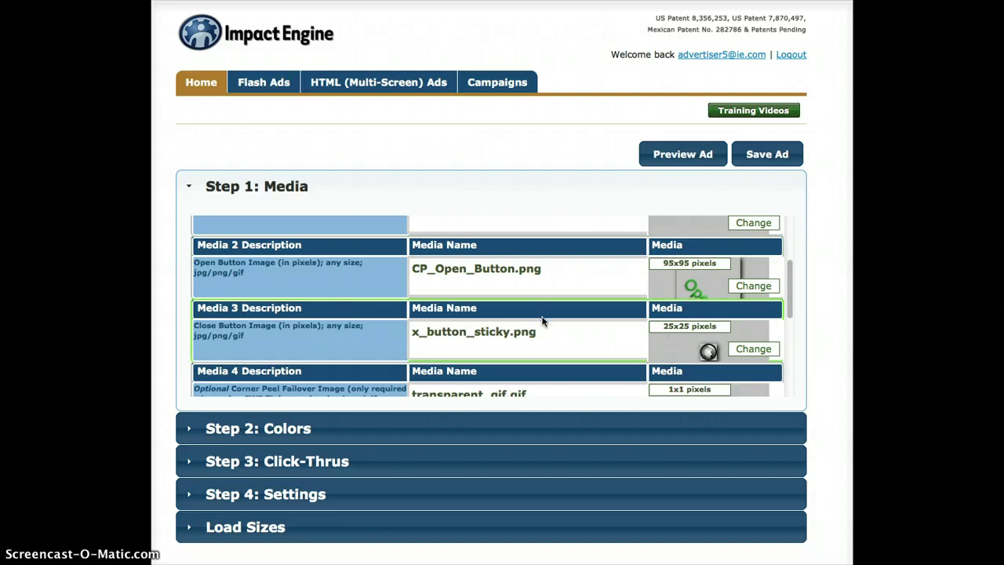
pyautogui.scroll(-1, 542, 320)
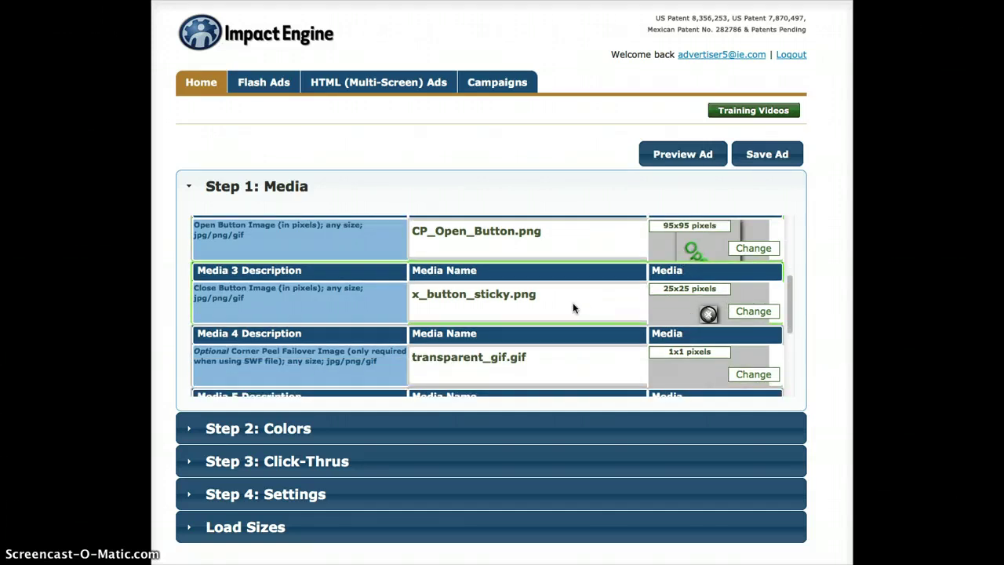
pyautogui.scroll(-4, 573, 308)
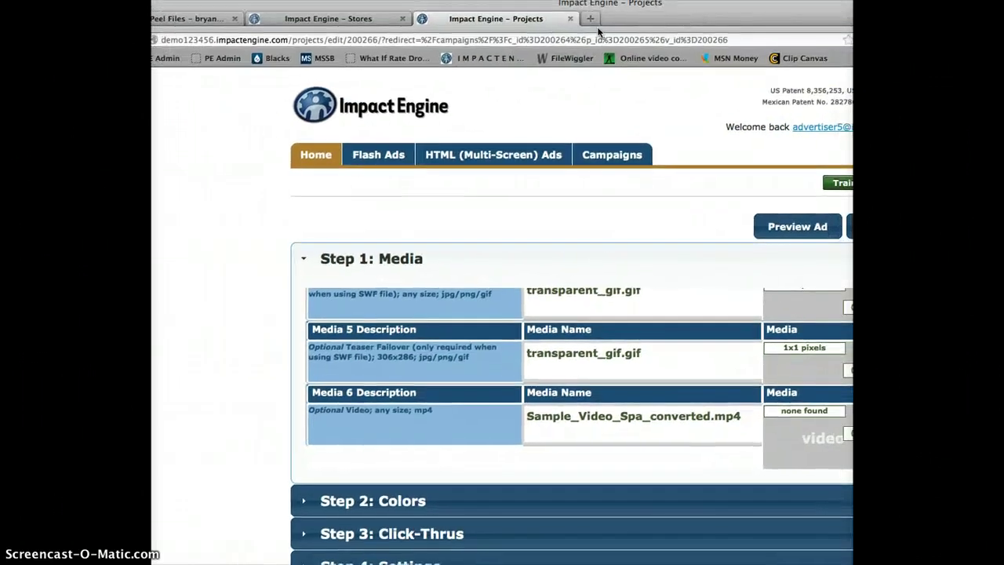
# - Open the Online-Convert video-to-MP4 page in a new browser tab and examine its upload and optional conversion settings
pyautogui.click(589, 18)
pyautogui.click(627, 59)
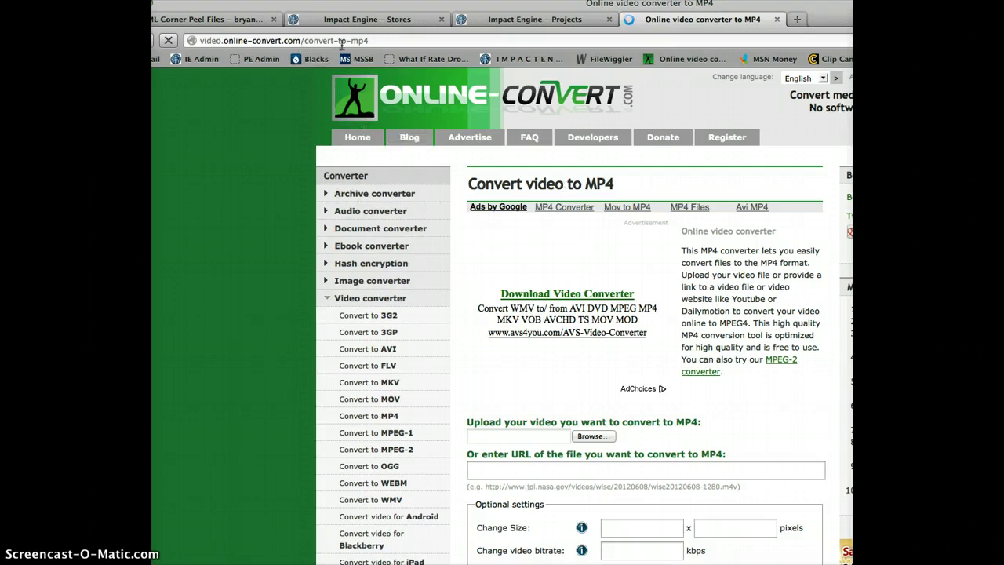
pyautogui.click(518, 19)
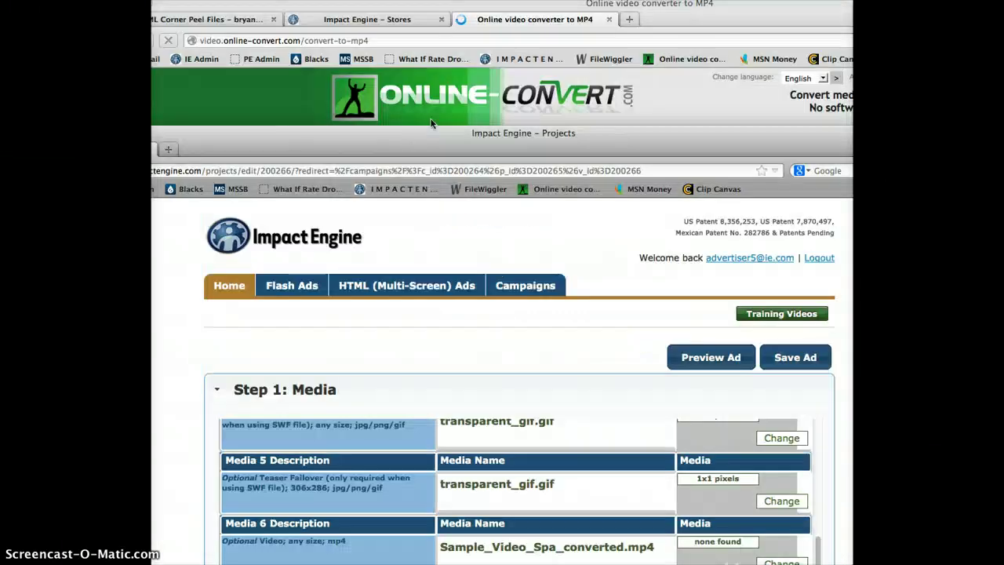
pyautogui.click(647, 12)
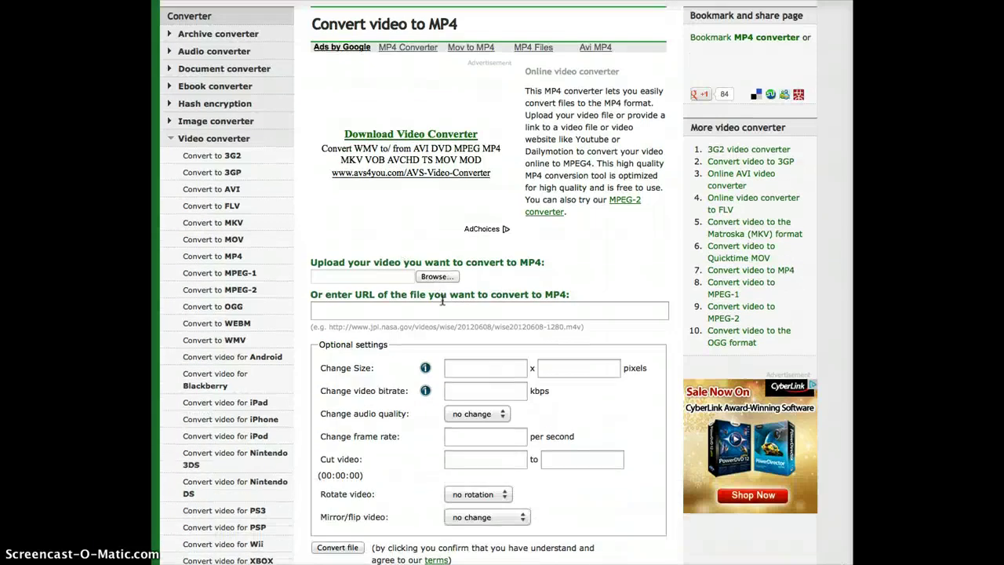
pyautogui.scroll(-3, 437, 265)
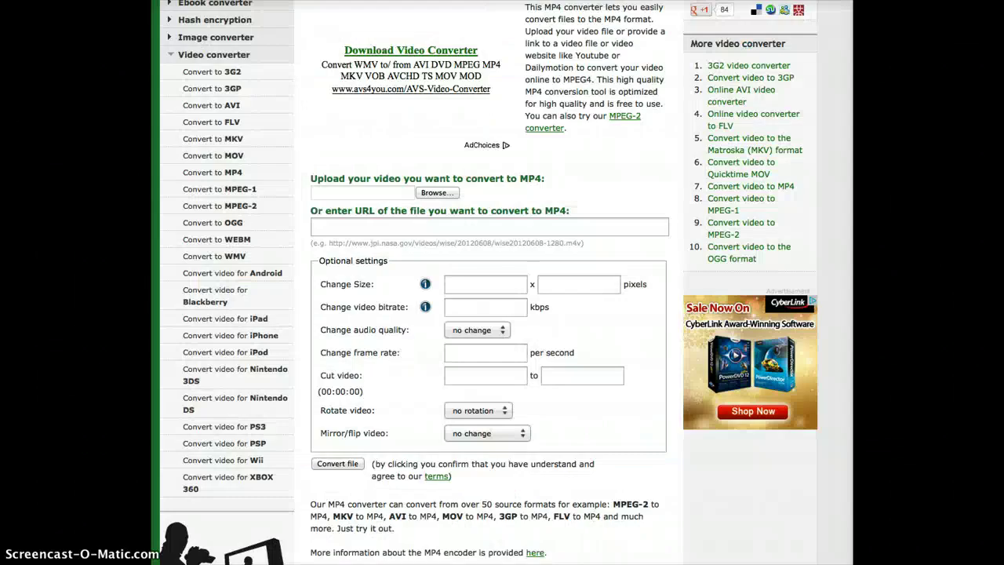
# - Switch back to the Impact Engine ad editor and review the hit area test color and the custom click-through URLs
pyautogui.moveTo(583, 0); pyautogui.dragTo(584, 155)
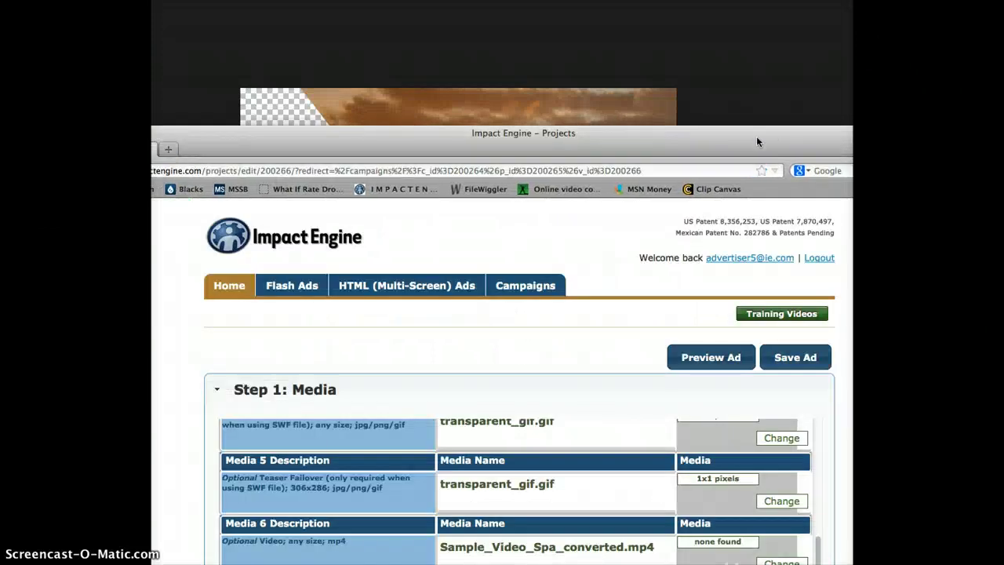
pyautogui.moveTo(757, 142); pyautogui.dragTo(750, 0)
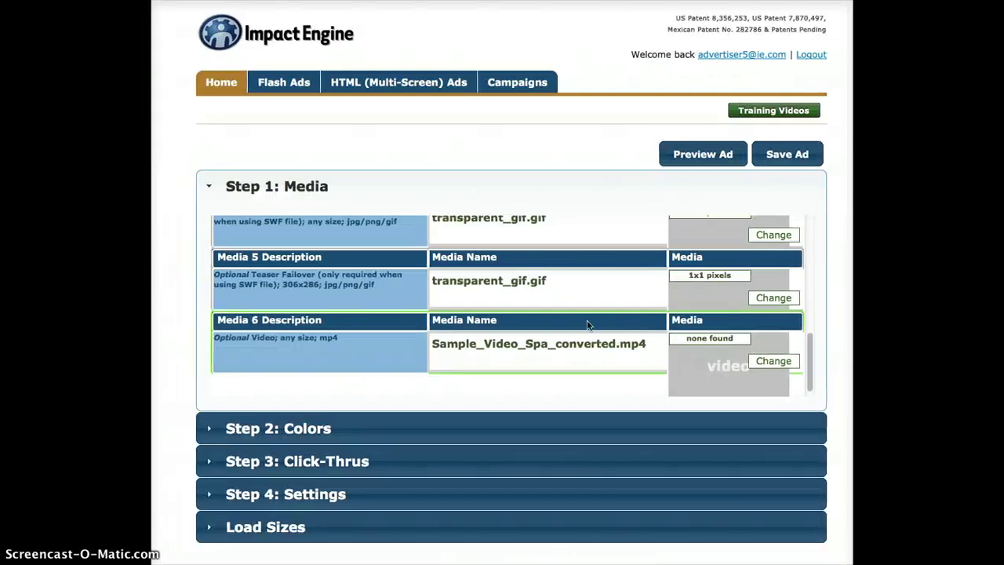
pyautogui.click(415, 430)
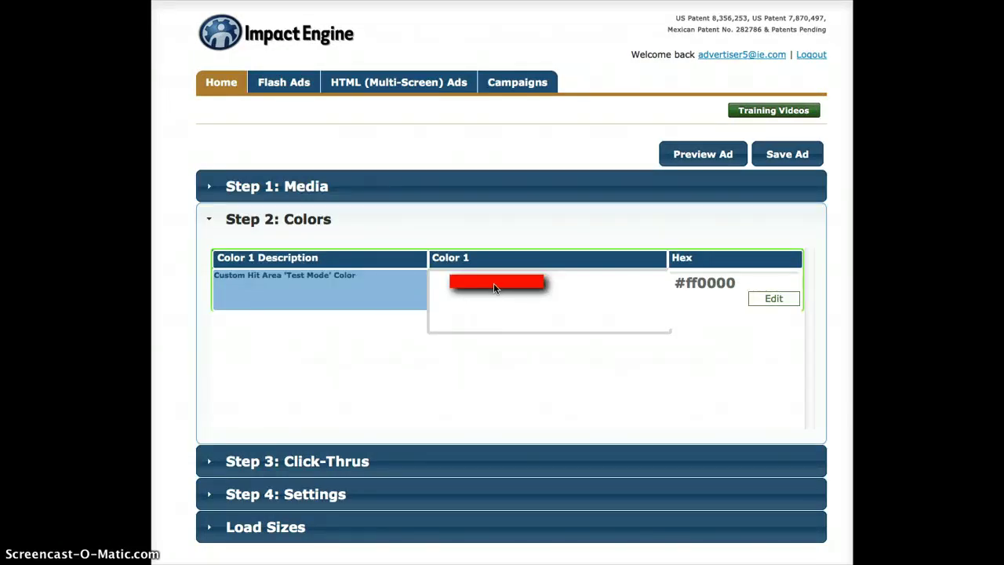
pyautogui.click(477, 468)
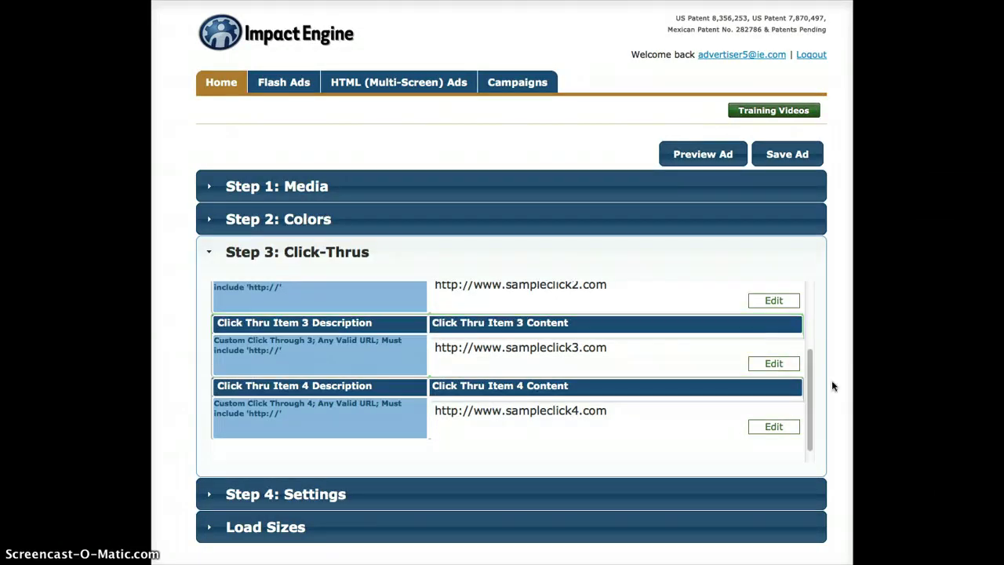
pyautogui.moveTo(811, 387); pyautogui.dragTo(812, 286)
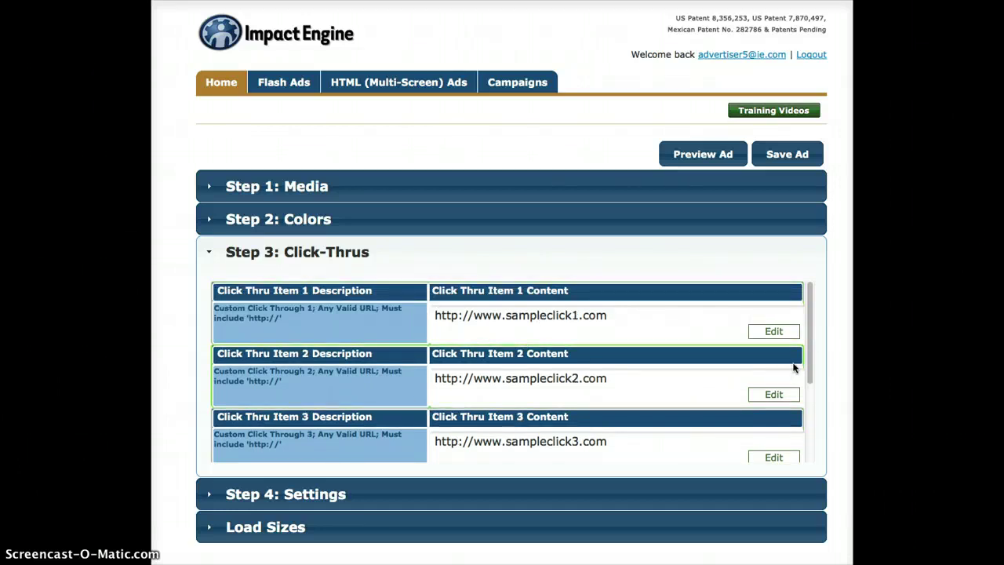
pyautogui.scroll(-2, 811, 420)
pyautogui.scroll(-2, 813, 392)
pyautogui.scroll(4, 814, 364)
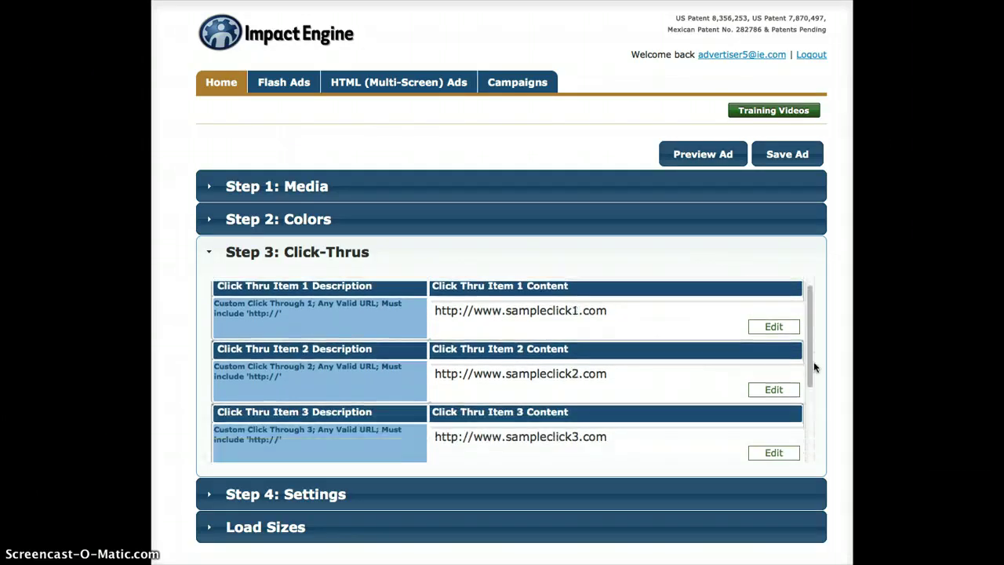
# - Open the Use Separate Teaser Media setting for editing without changing it, and check the teaser item in the media list
pyautogui.click(330, 495)
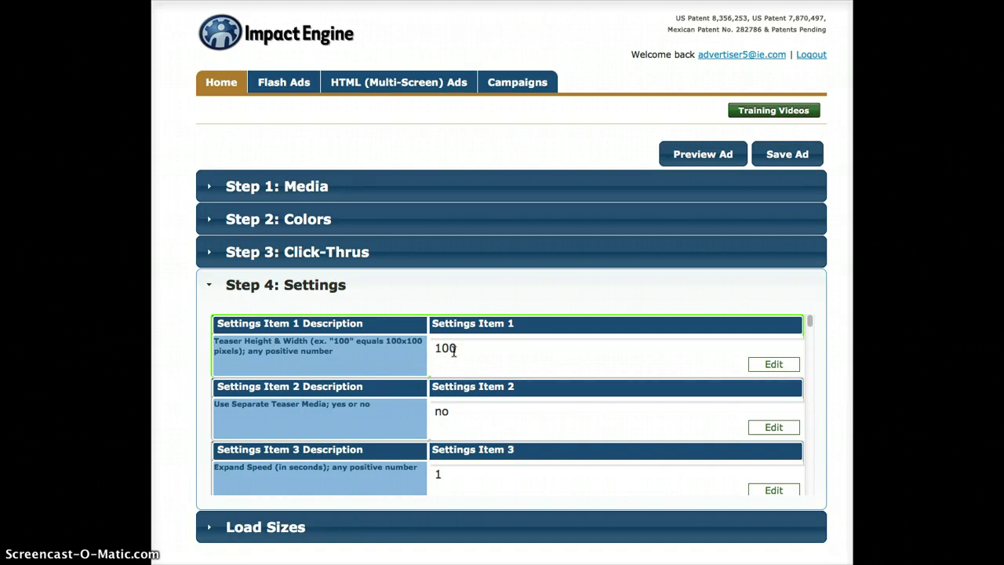
pyautogui.click(453, 412)
pyautogui.doubleClick(459, 421)
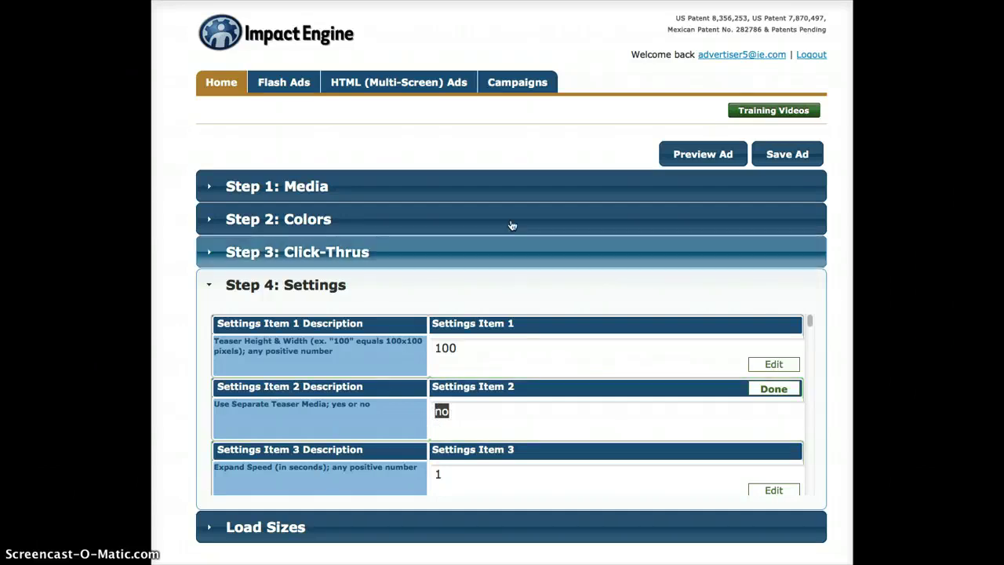
pyautogui.click(526, 195)
pyautogui.scroll(5, 807, 350)
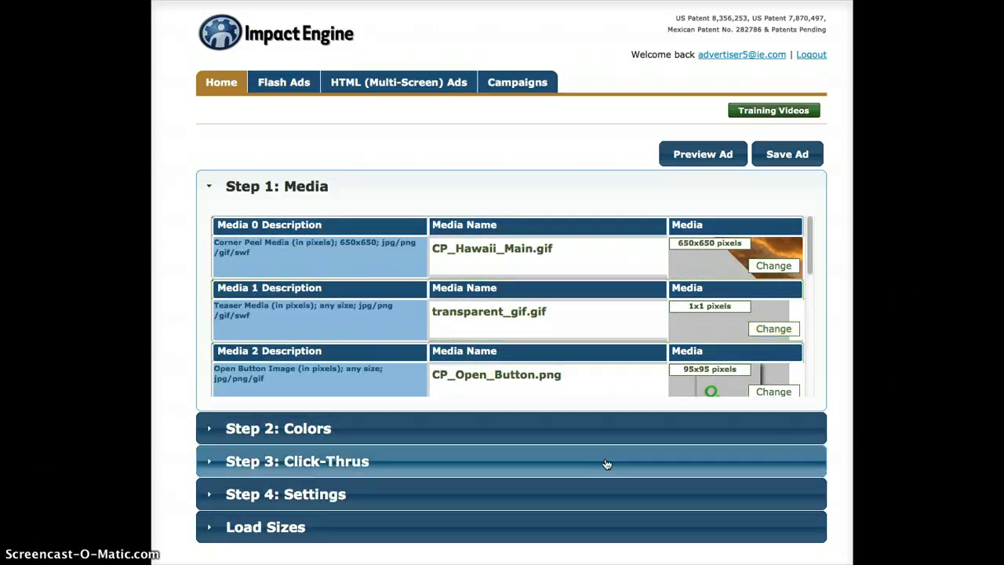
# - Review the settings from Expand Speed through Open/Close button Height, and check the open and close button images in the media list
pyautogui.click(585, 499)
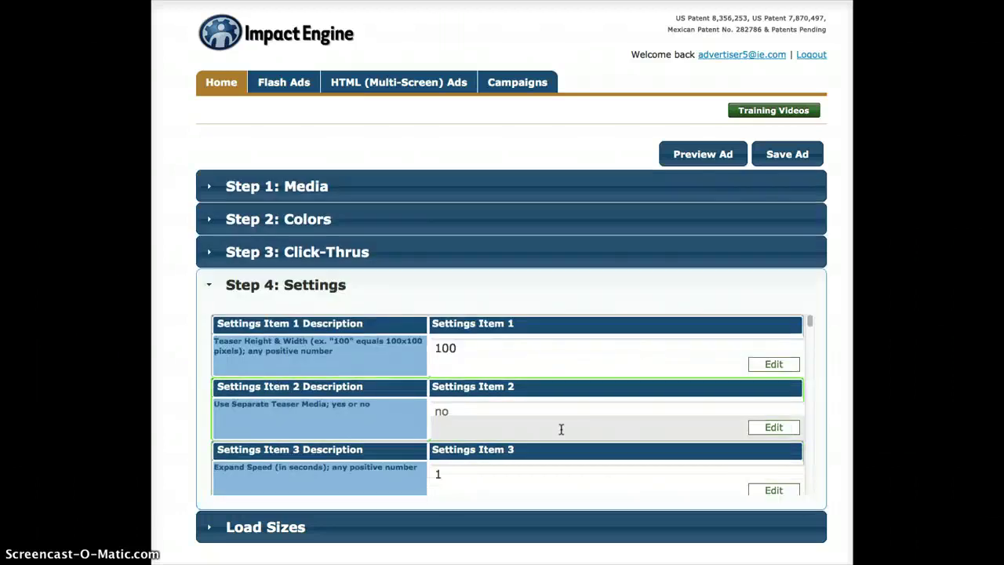
pyautogui.scroll(-2, 558, 428)
pyautogui.scroll(-1, 501, 439)
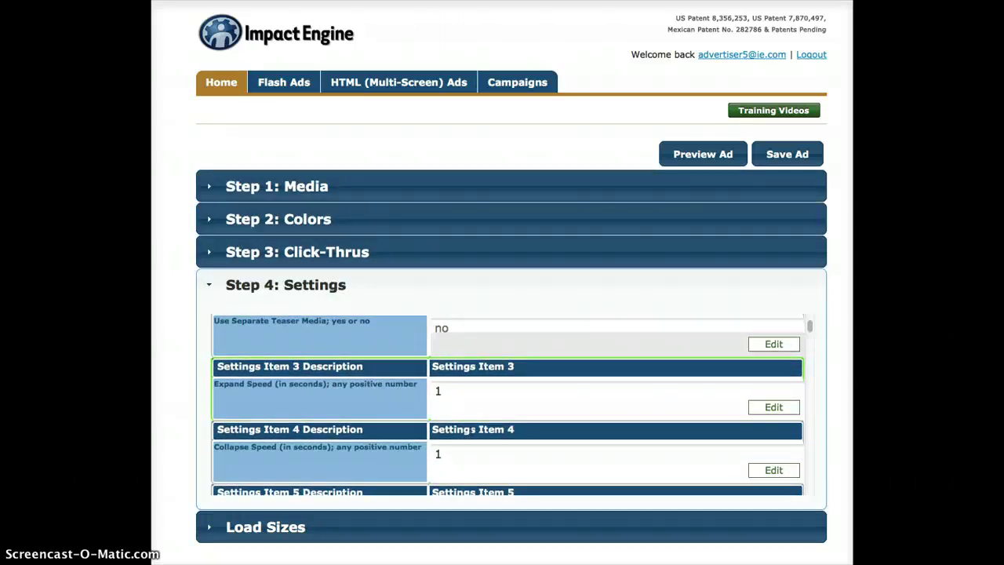
pyautogui.scroll(-5, 470, 458)
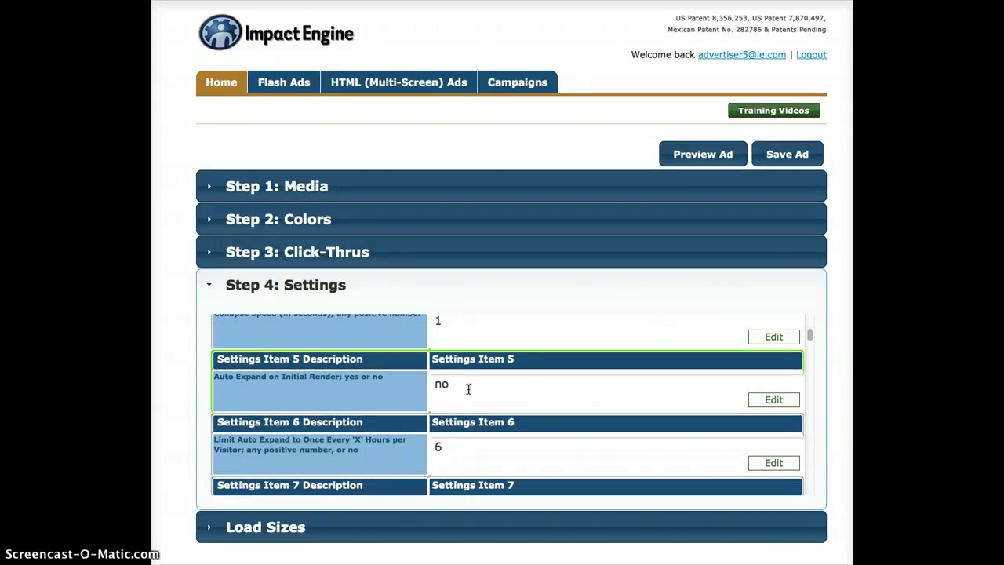
pyautogui.click(468, 389)
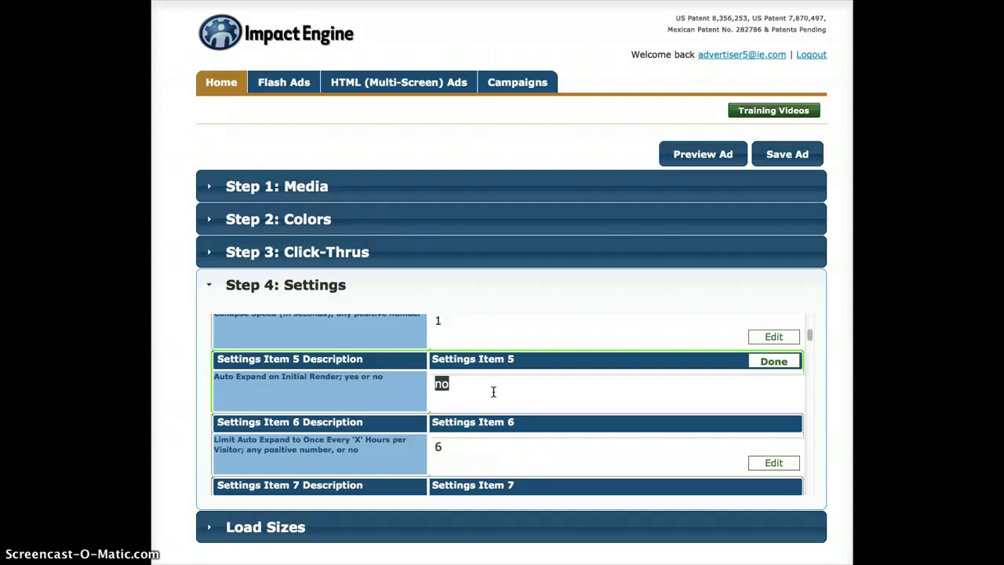
pyautogui.scroll(-2, 365, 401)
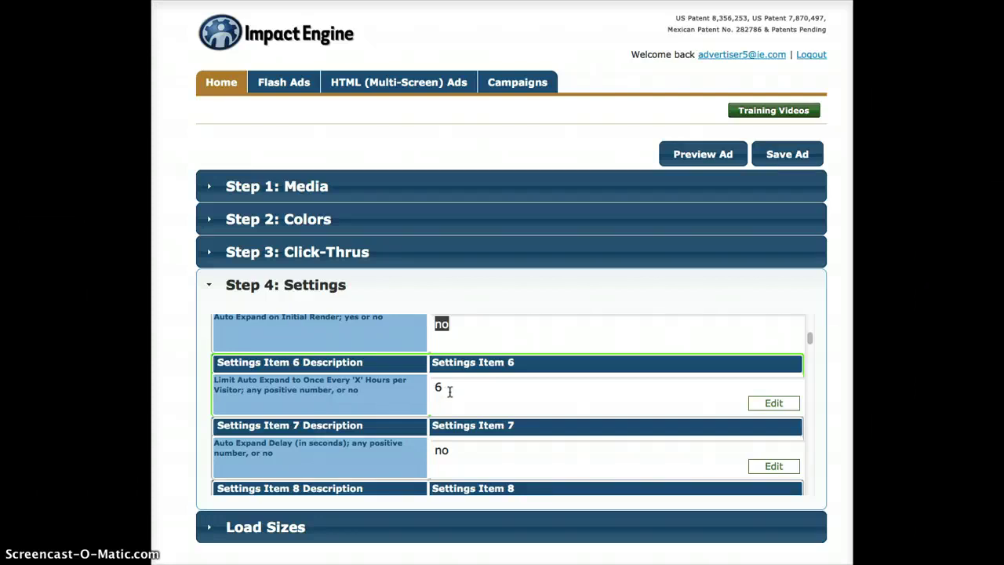
pyautogui.scroll(-3, 447, 389)
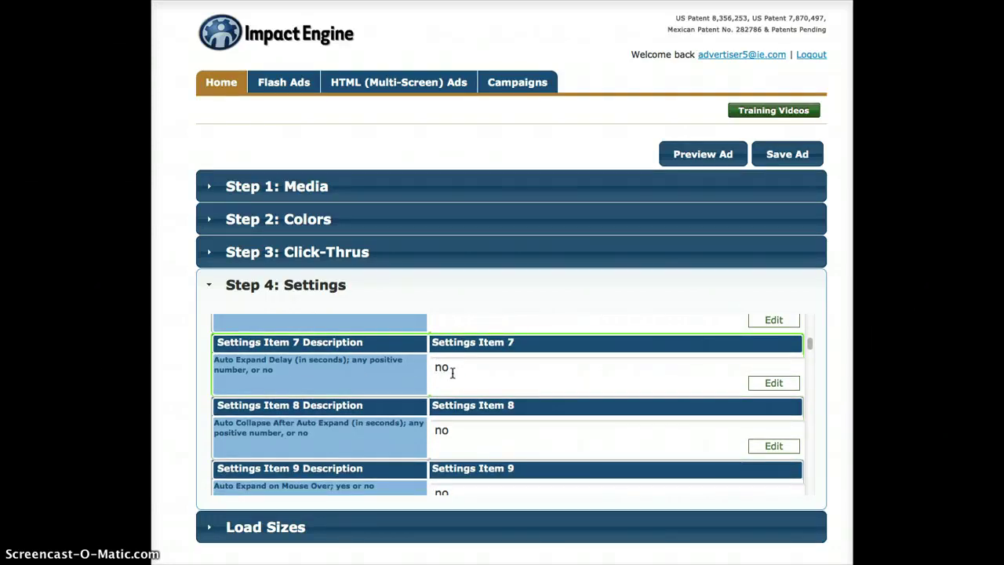
pyautogui.scroll(-2, 296, 370)
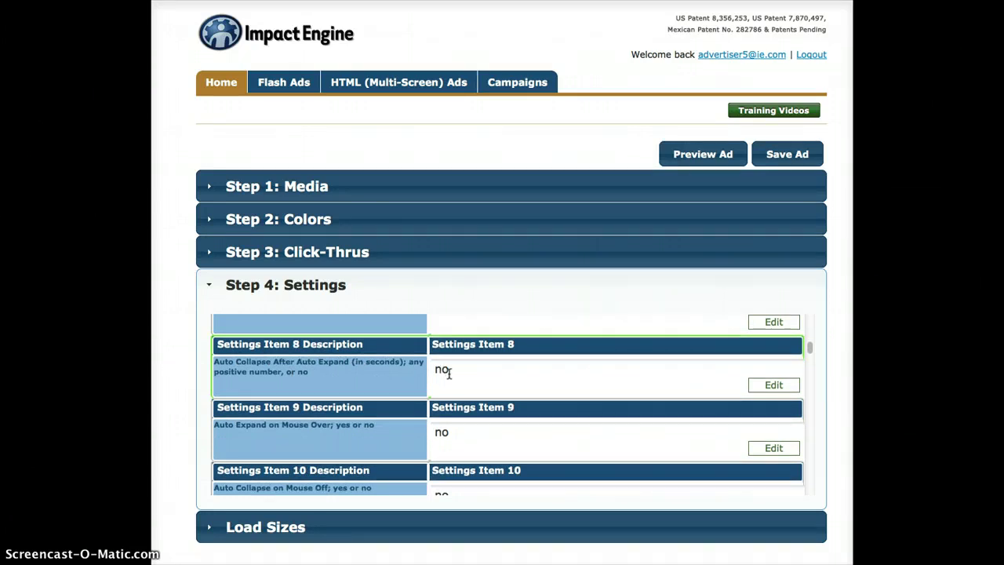
pyautogui.scroll(-3, 448, 373)
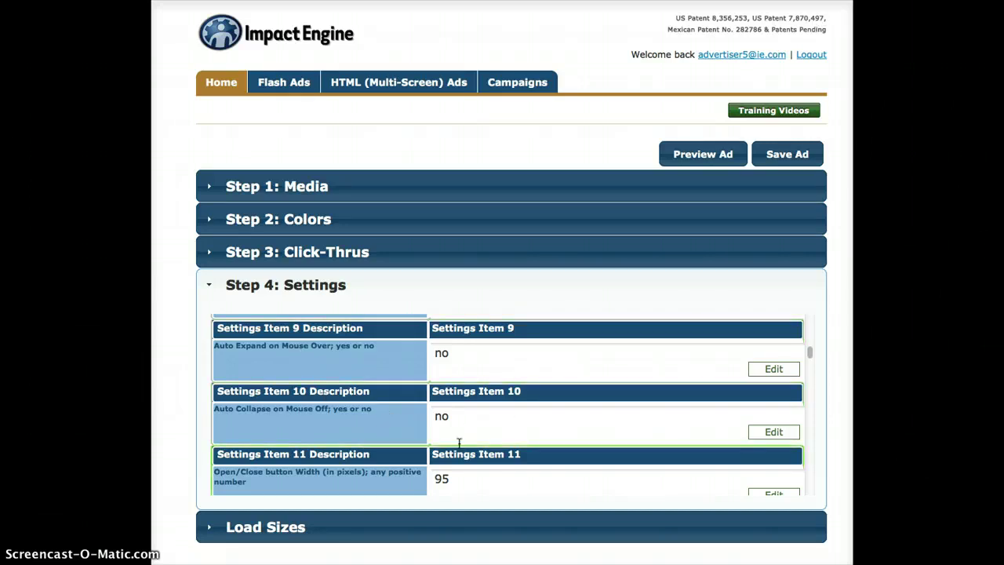
pyautogui.scroll(-3, 460, 438)
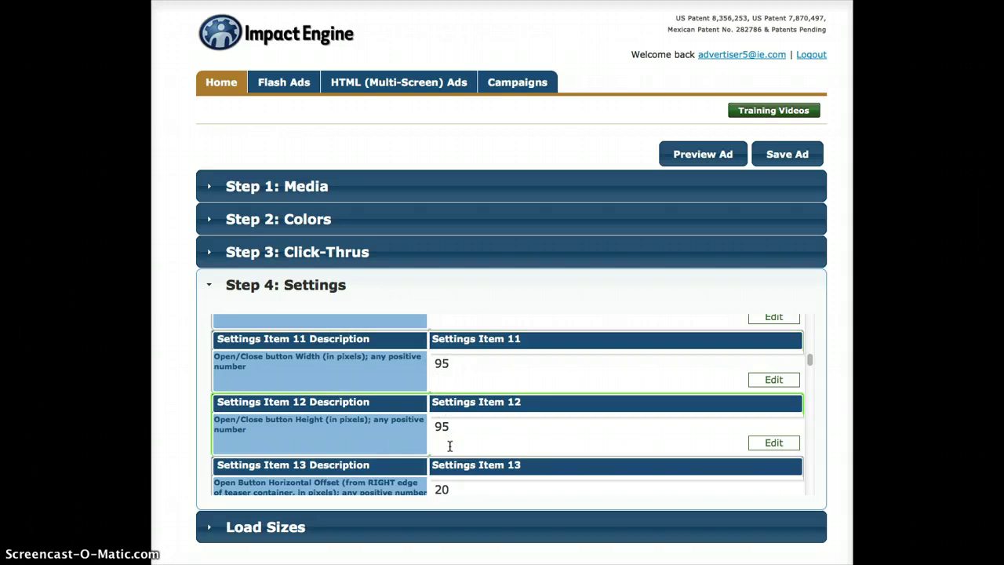
pyautogui.click(572, 194)
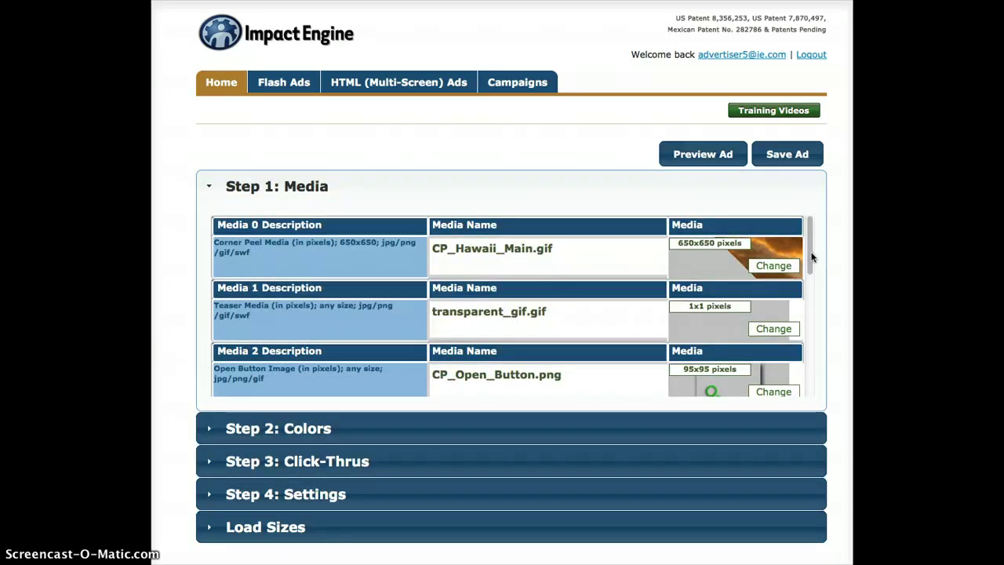
pyautogui.scroll(-4, 800, 298)
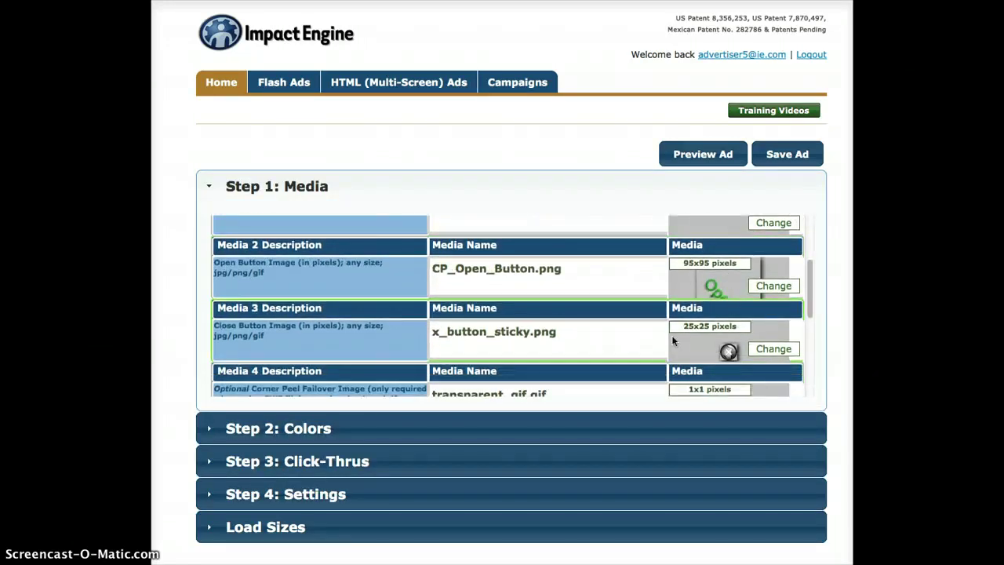
# - Set the Open Button Horizontal Offset to 0, preview the ad with its teaser corner, and close the preview
pyautogui.click(473, 504)
pyautogui.scroll(-3, 473, 427)
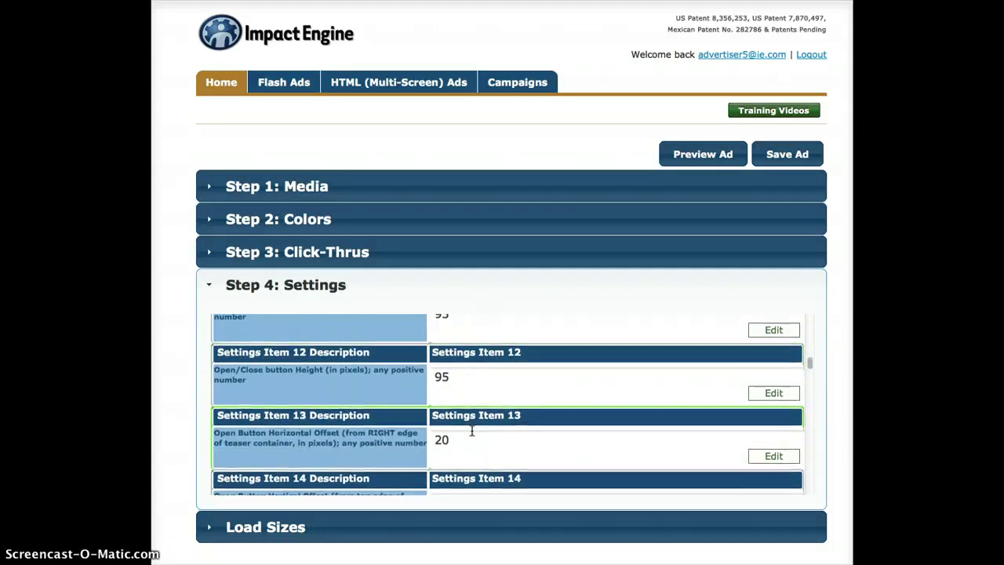
pyautogui.click(385, 426)
pyautogui.write('0')
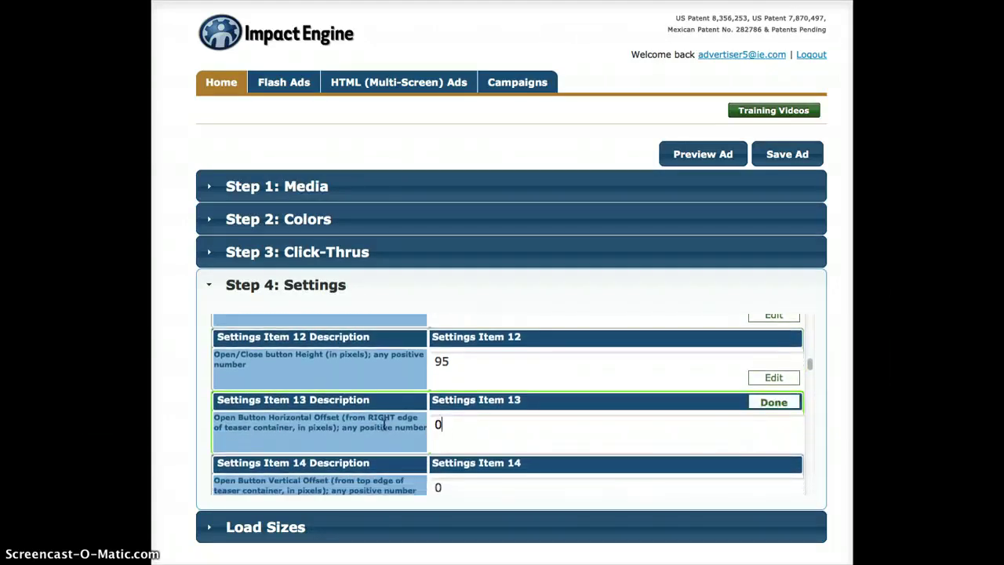
pyautogui.scroll(-1, 292, 375)
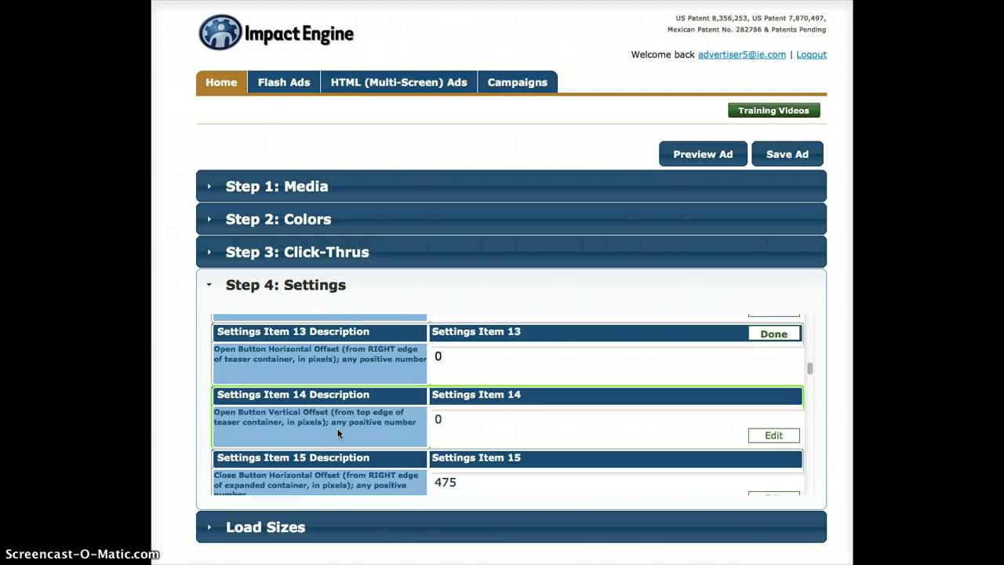
pyautogui.click(692, 156)
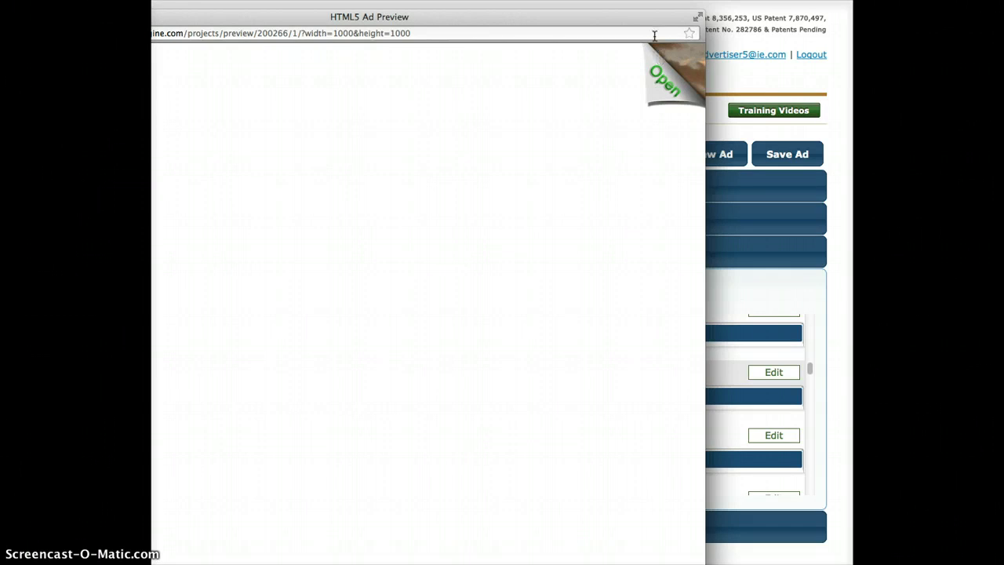
pyautogui.press('super+w')
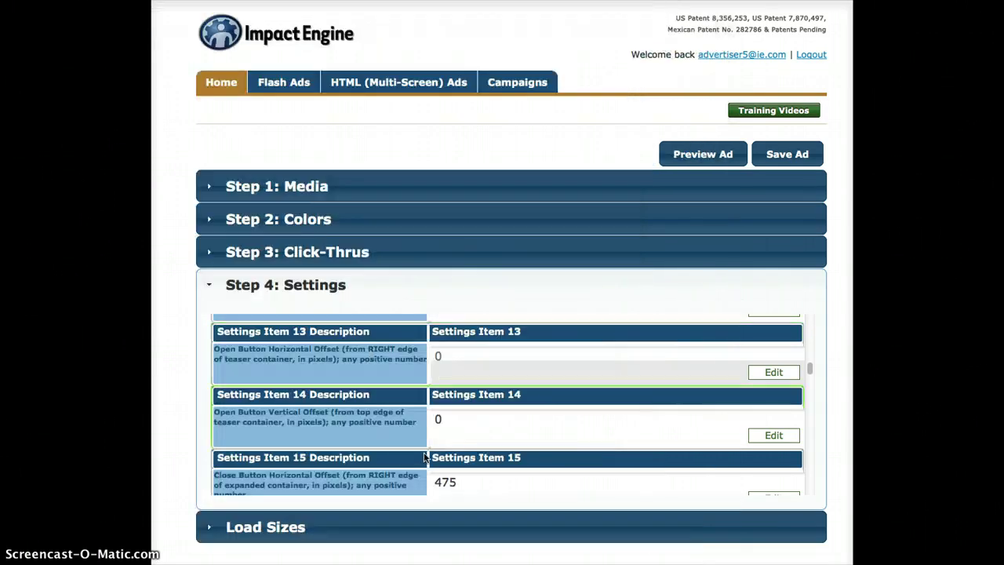
# - Review the close button's horizontal and vertical offsets, and set Include Video Player to yes
pyautogui.scroll(-5, 316, 392)
pyautogui.scroll(-1, 316, 387)
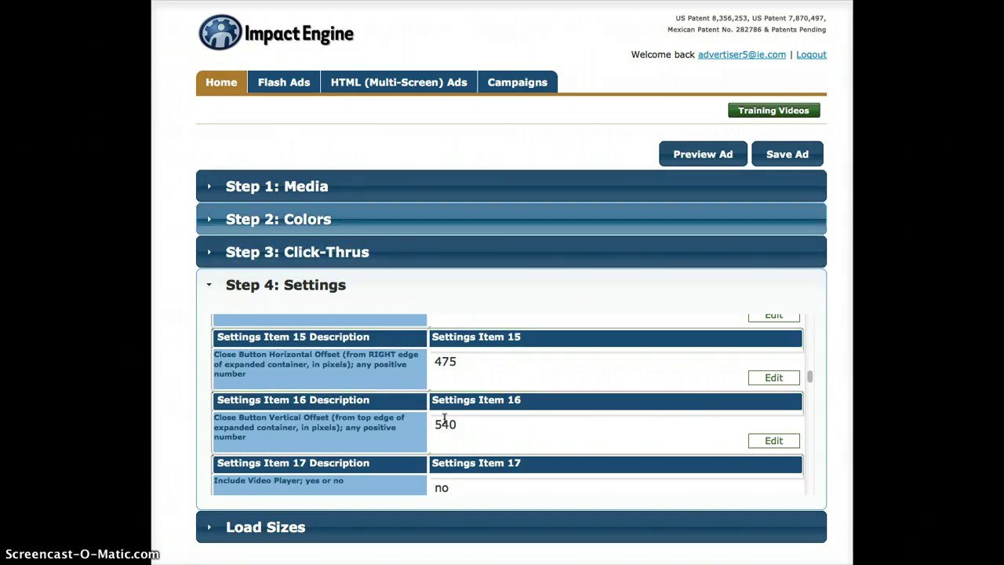
pyautogui.scroll(-4, 476, 421)
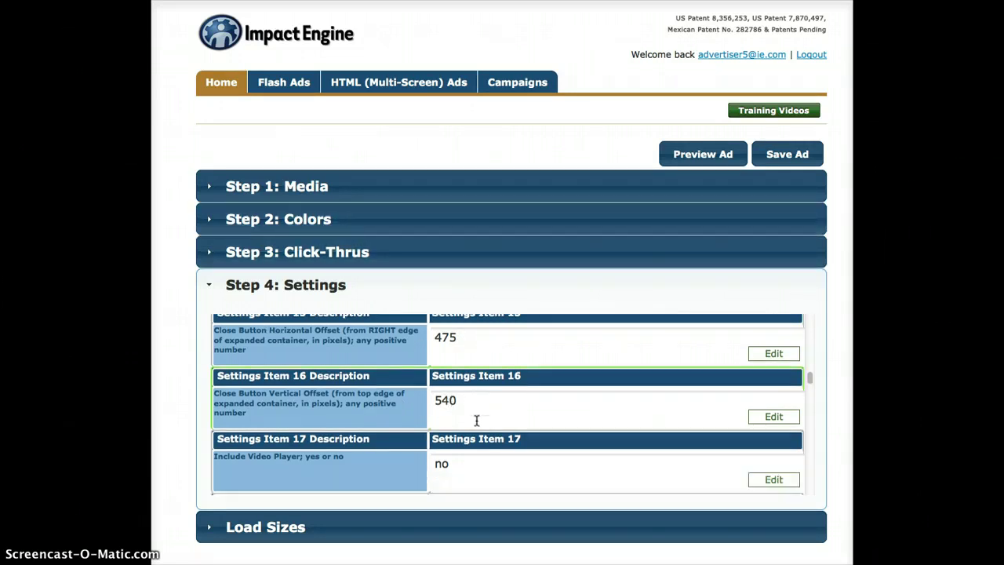
pyautogui.click(456, 348)
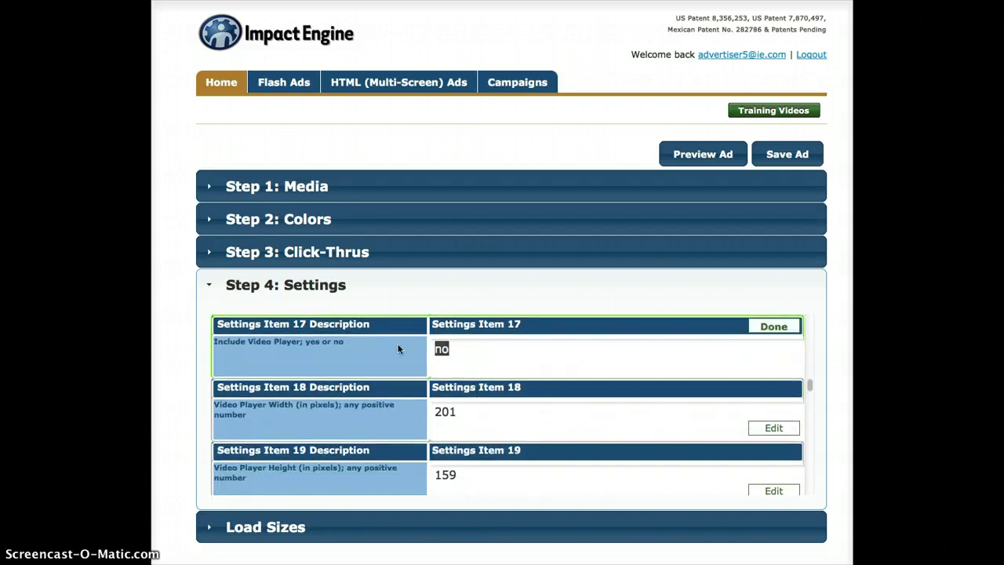
pyautogui.write('yes')
# - Check the optional video in the media list, preview the expanded ad with its video playing, and close the preview
pyautogui.click(466, 196)
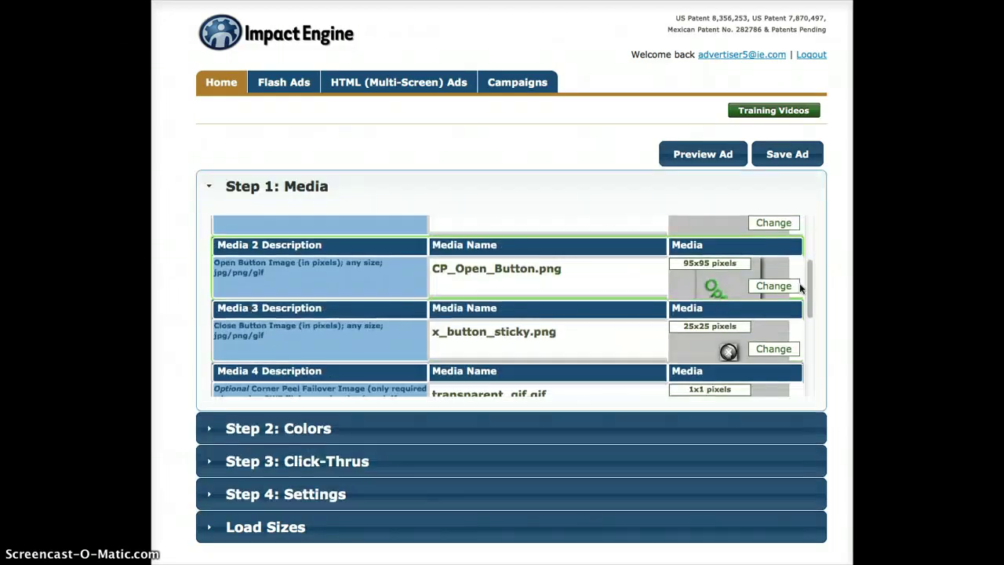
pyautogui.scroll(-3, 812, 355)
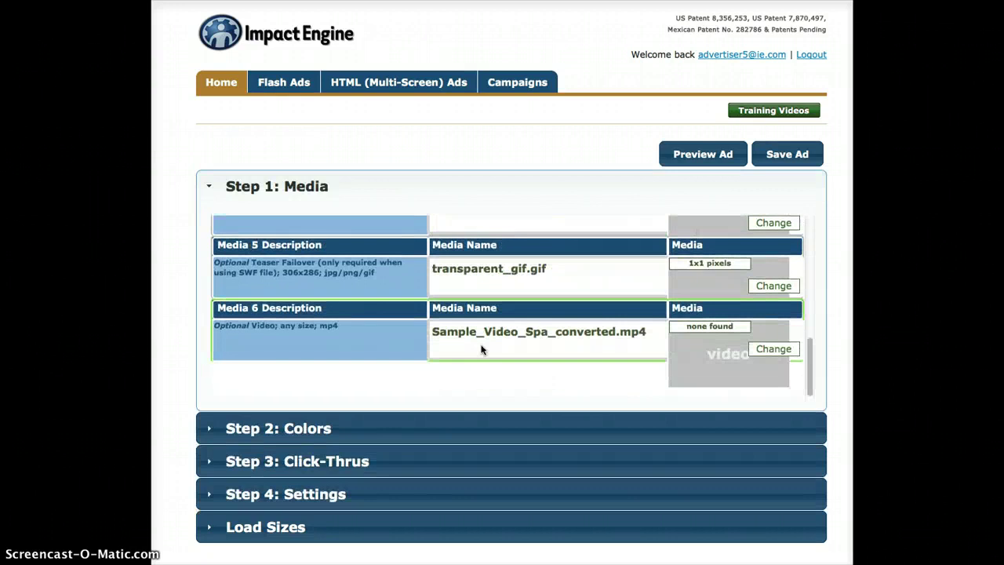
pyautogui.click(706, 155)
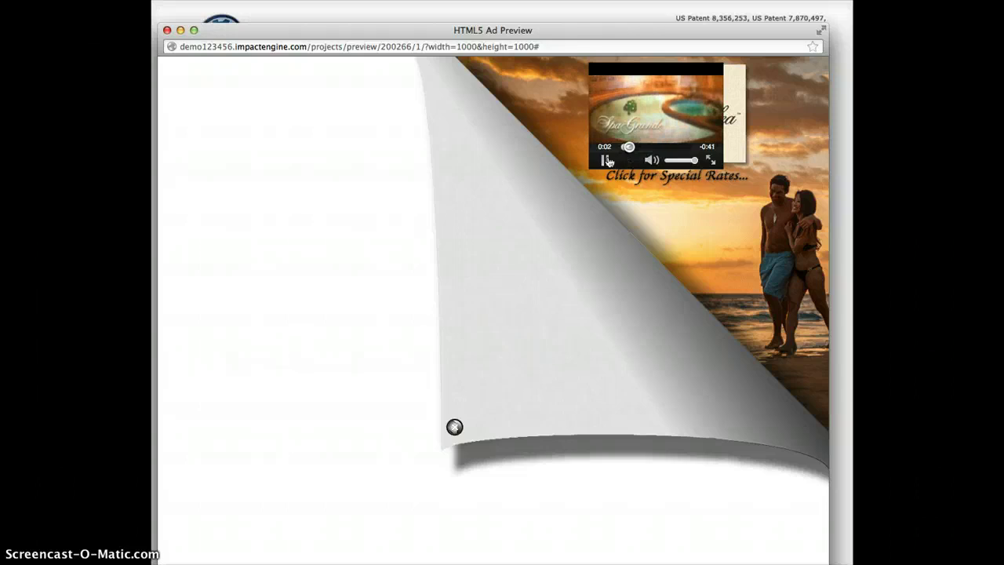
pyautogui.click(166, 29)
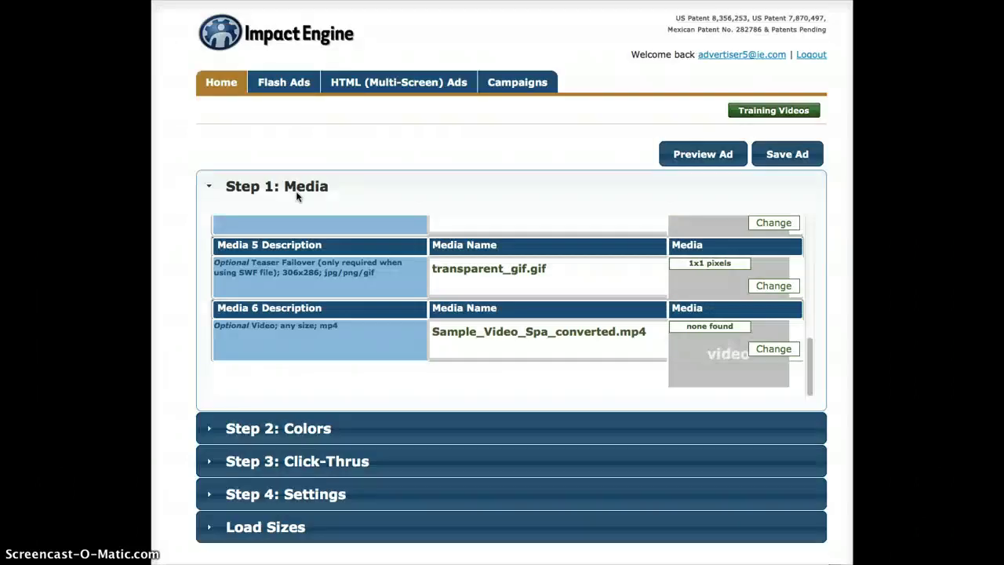
# - Check the video player's width and height settings, and set Include Video Player to no
pyautogui.click(489, 494)
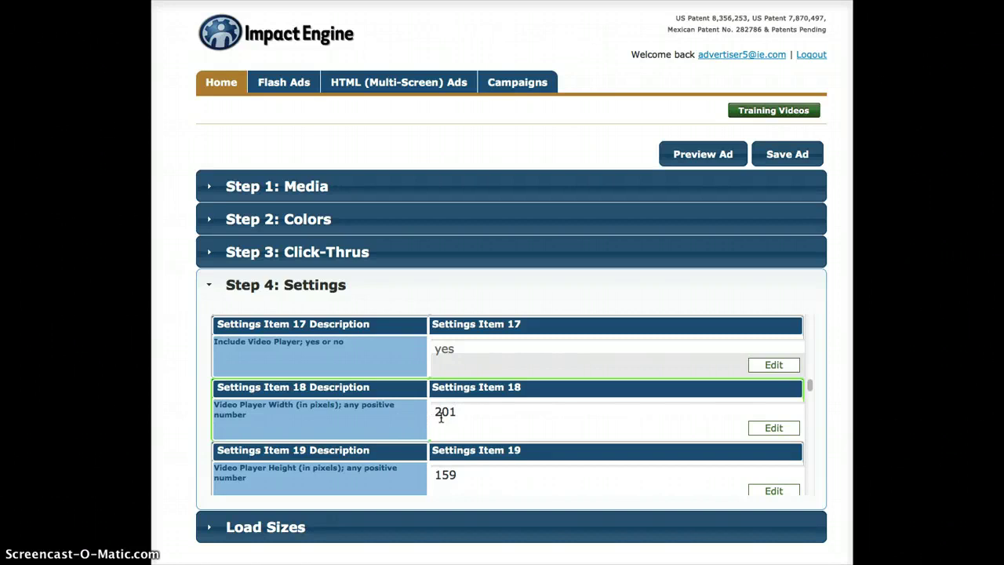
pyautogui.scroll(-2, 464, 409)
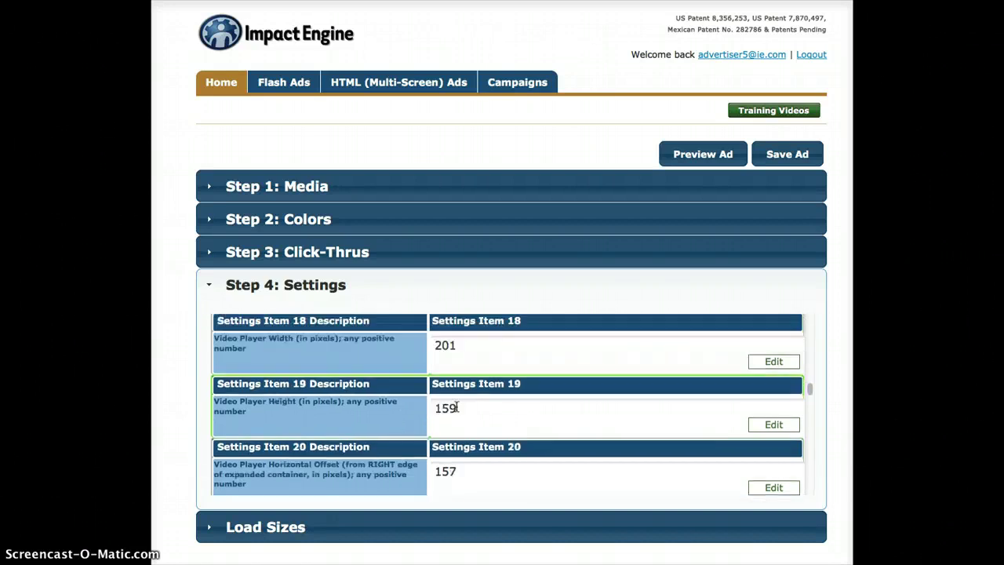
pyautogui.scroll(3, 465, 352)
pyautogui.click(311, 326)
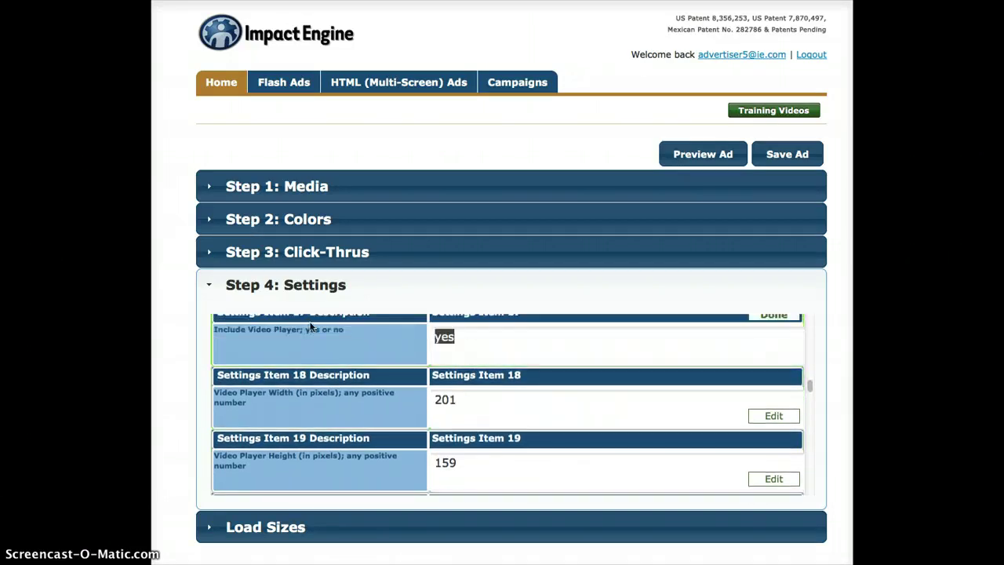
pyautogui.write('no')
# - Review the video player offsets, the autostart video and audio options, and the Custom Hit Area 1 settings
pyautogui.scroll(-4, 496, 478)
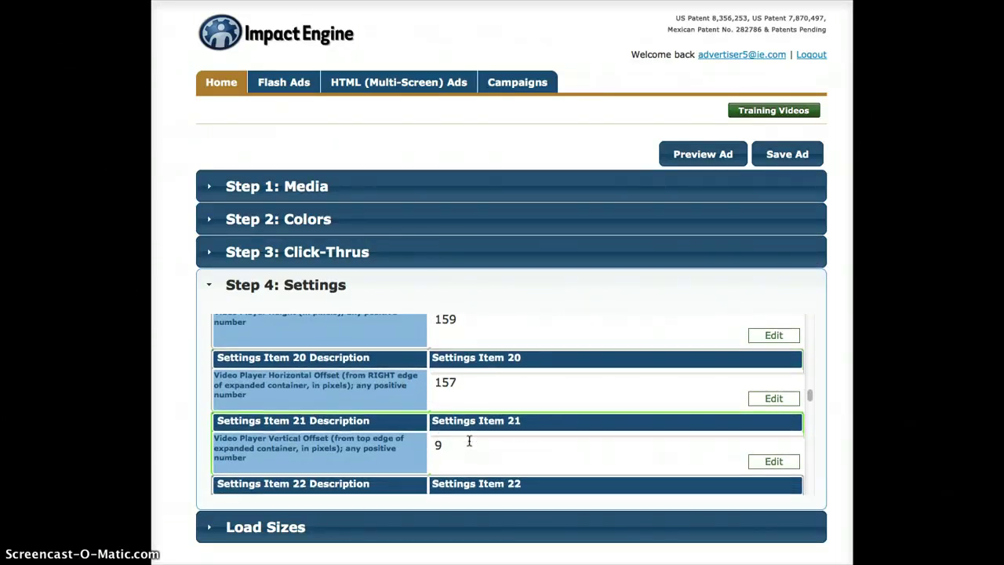
pyautogui.scroll(-4, 463, 442)
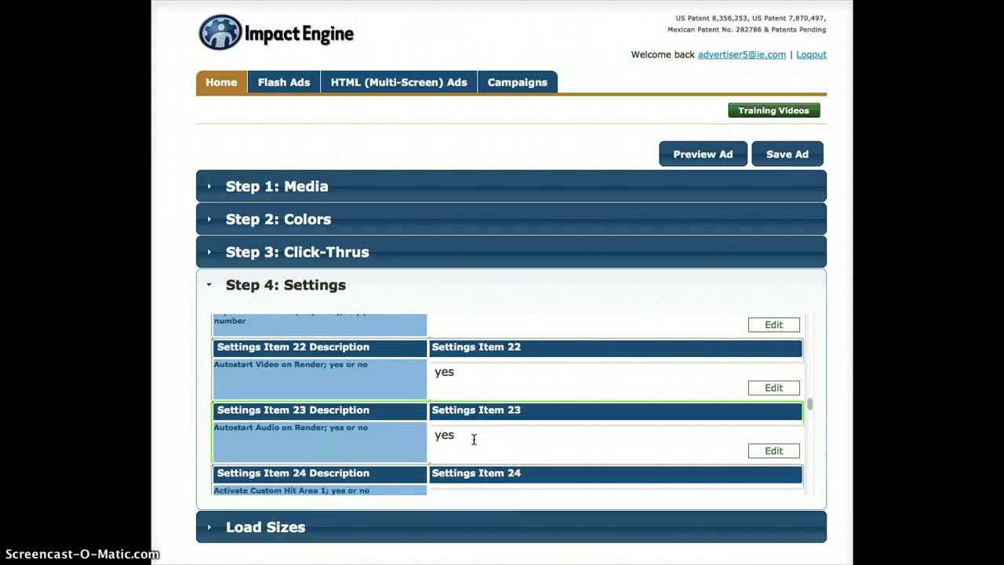
pyautogui.scroll(-4, 470, 437)
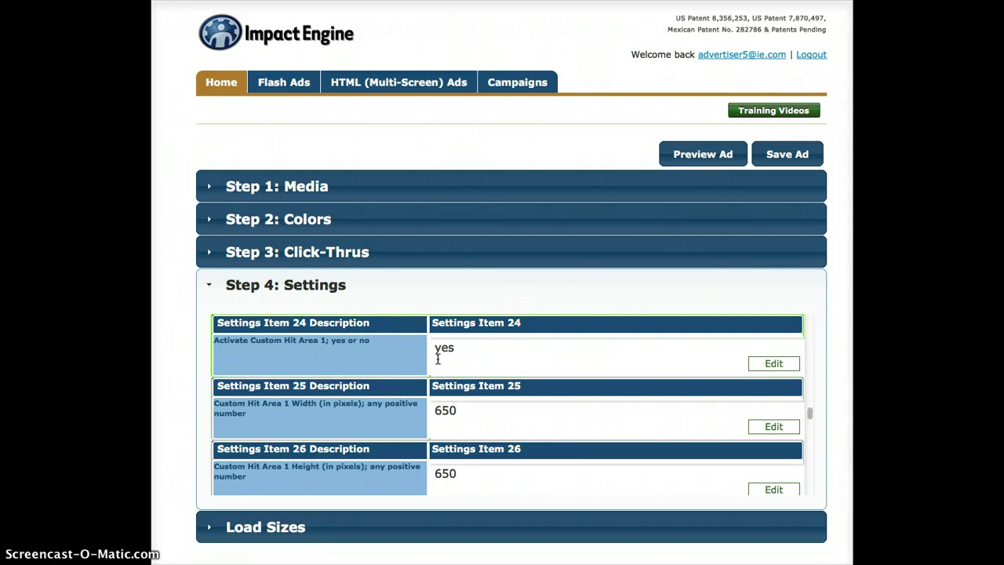
pyautogui.scroll(-1, 475, 414)
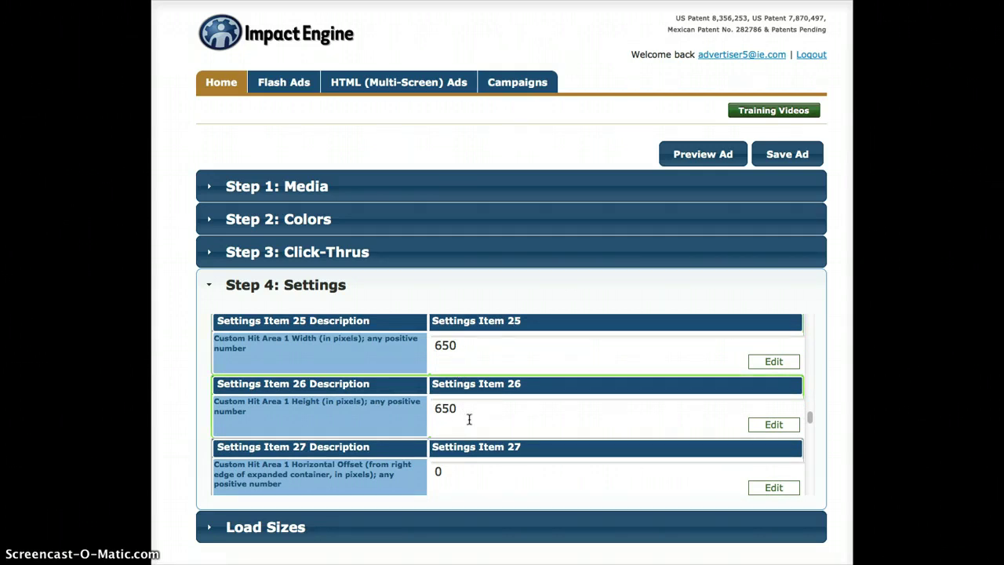
pyautogui.scroll(-2, 469, 420)
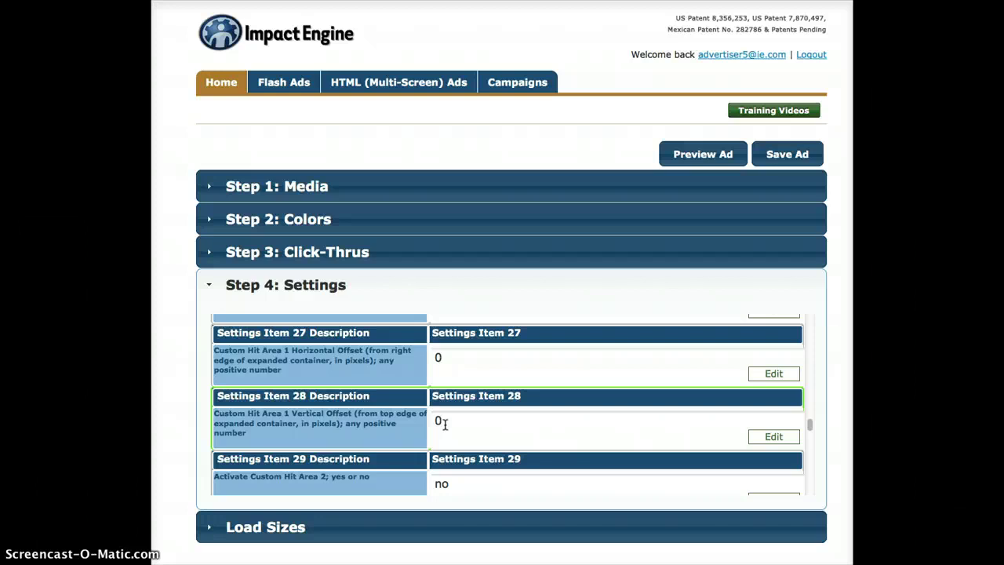
# - Set Activate 'Testing Mode' for all Hit Areas to yes, then preview the ad and expand its corner peel
pyautogui.moveTo(811, 423); pyautogui.dragTo(815, 494)
pyautogui.click(494, 438)
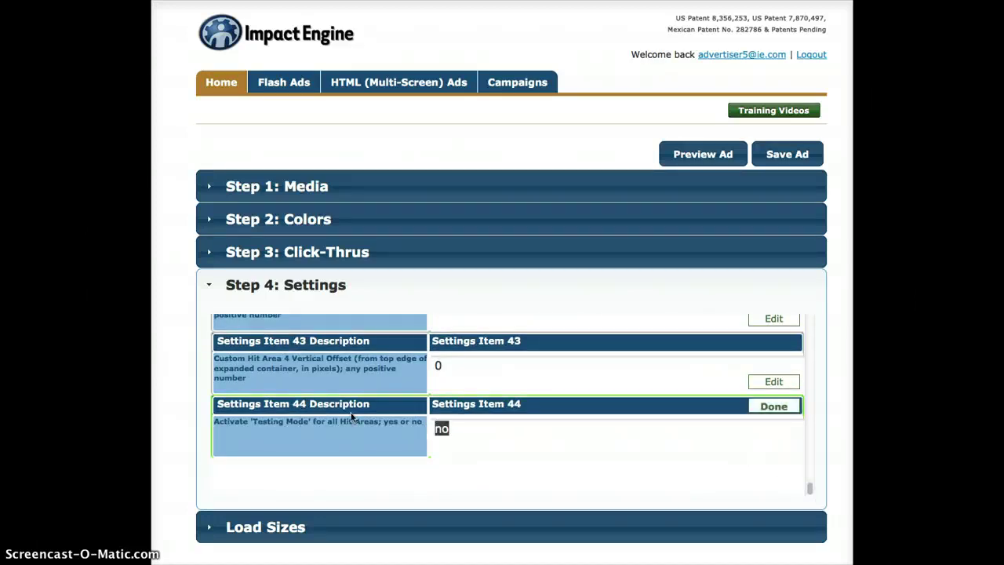
pyautogui.write('yes')
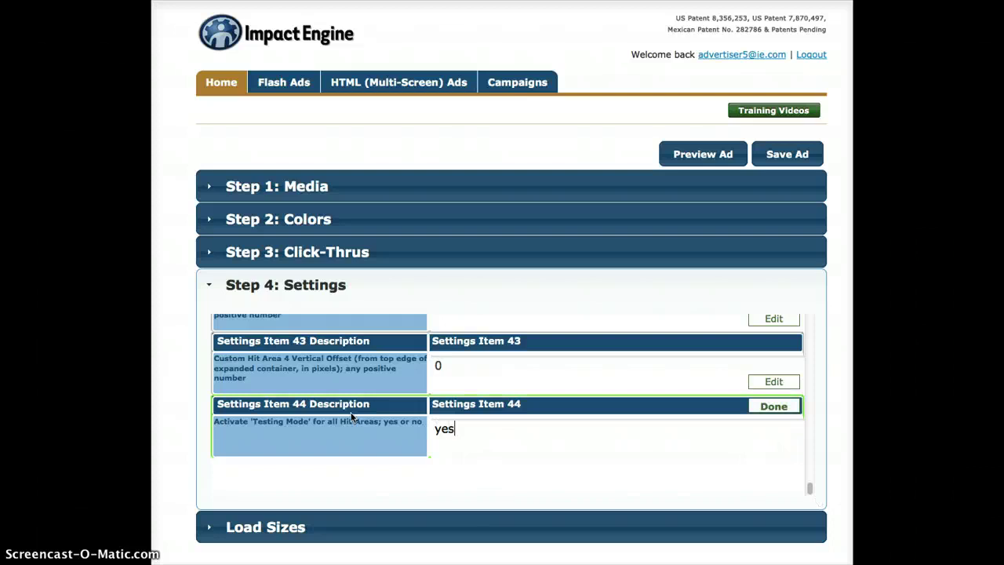
pyautogui.click(701, 154)
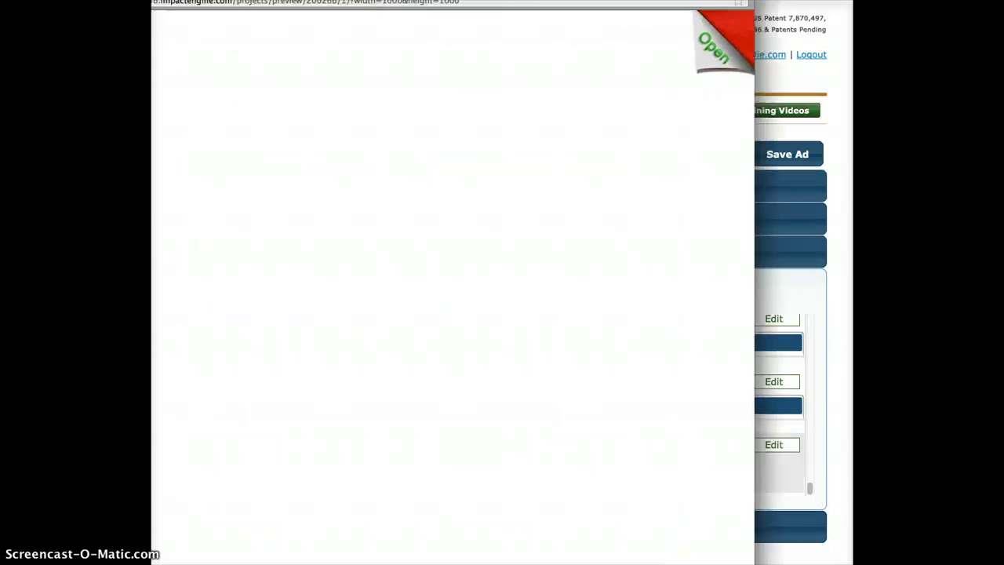
pyautogui.click(706, 81)
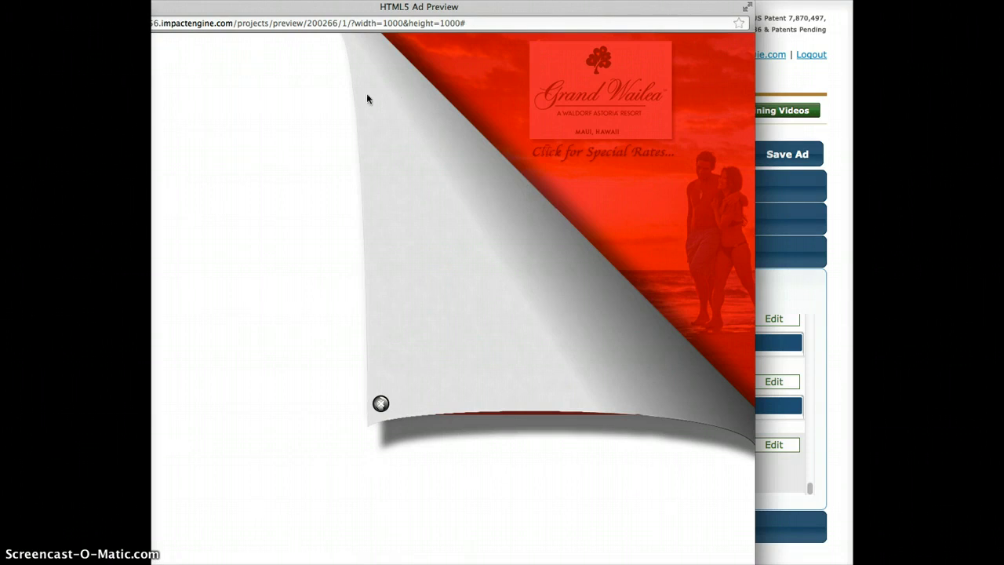
# - Close the ad preview and set Activate Custom Hit Area 2 to yes
pyautogui.press('super+w')
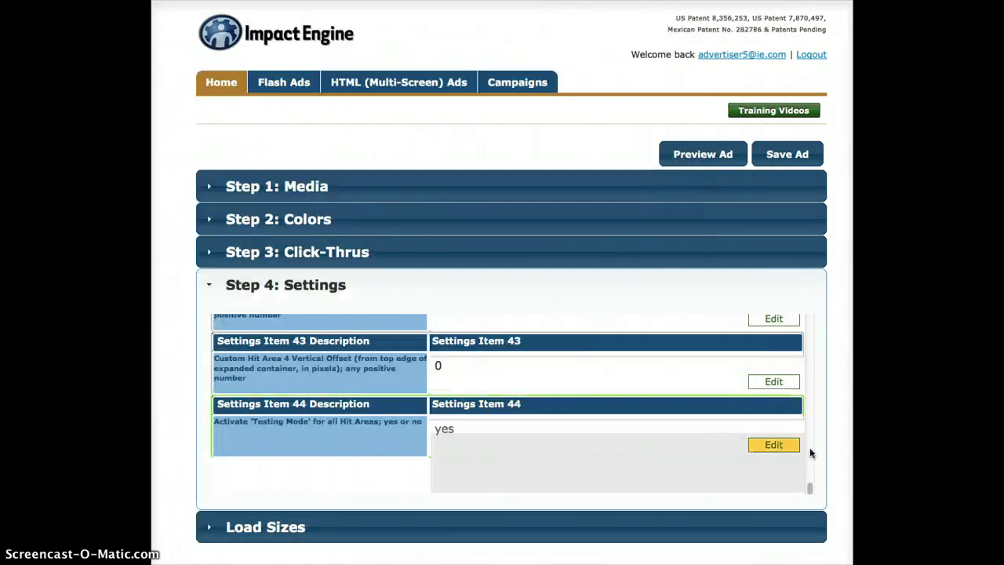
pyautogui.moveTo(810, 484); pyautogui.dragTo(809, 426)
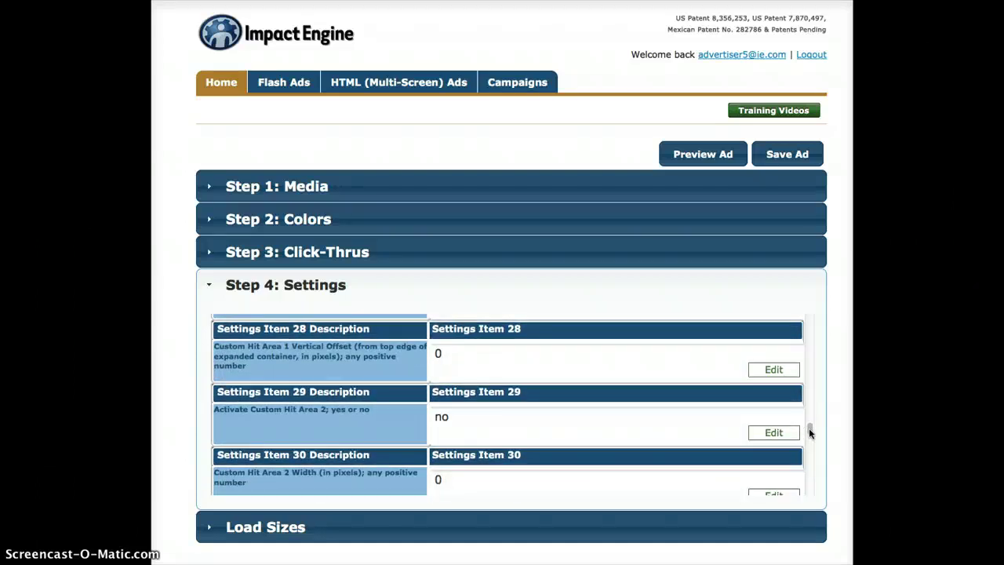
pyautogui.click(507, 411)
pyautogui.write('yes')
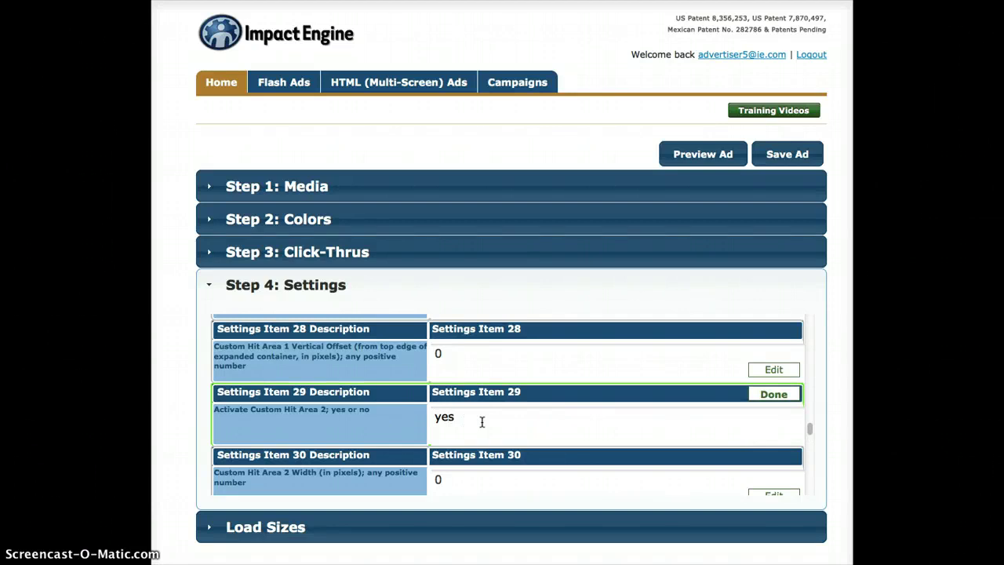
# - Set both the width and the height of Custom Hit Area 2 to 60 pixels
pyautogui.scroll(-3, 481, 422)
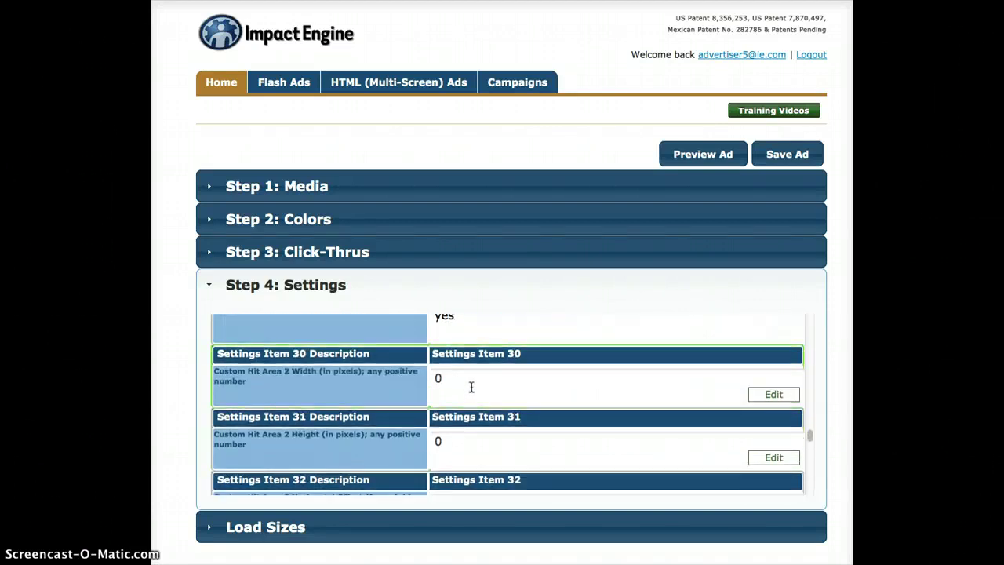
pyautogui.click(438, 377)
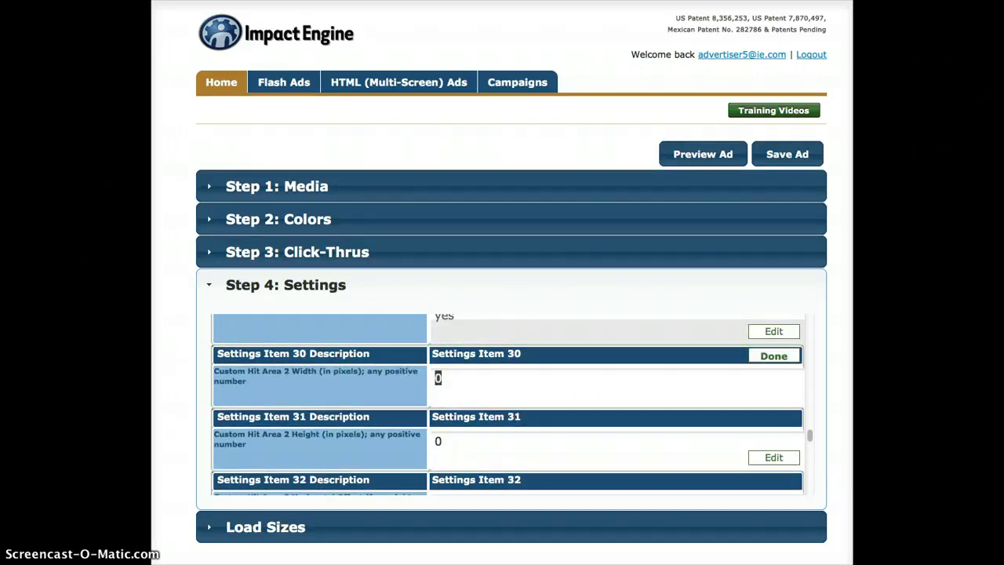
pyautogui.write('60')
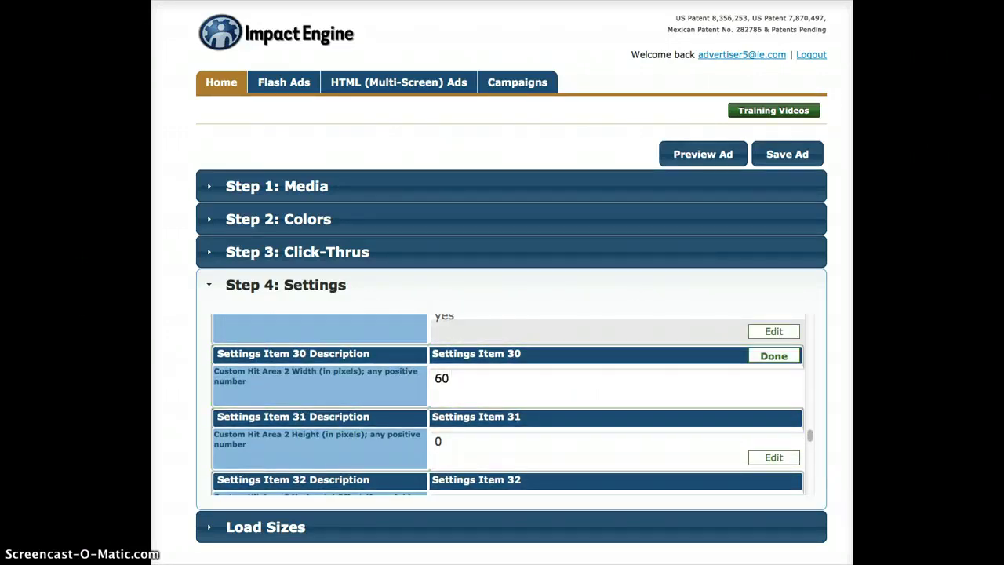
pyautogui.click(508, 447)
pyautogui.write('60')
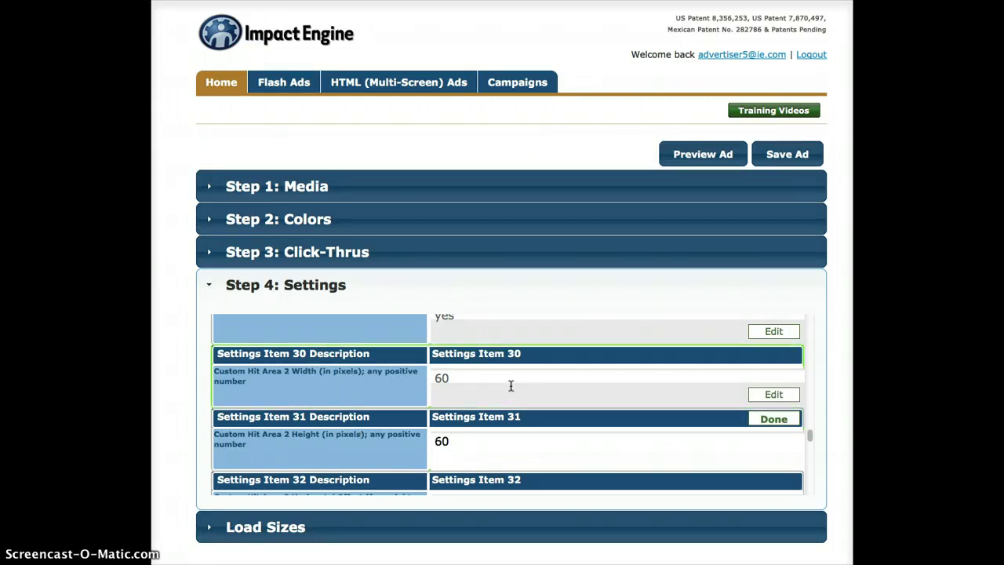
# - Preview the ad with its corner peel expanded to check Custom Hit Area 2, then collapse the peel and close the preview
pyautogui.scroll(-2, 511, 385)
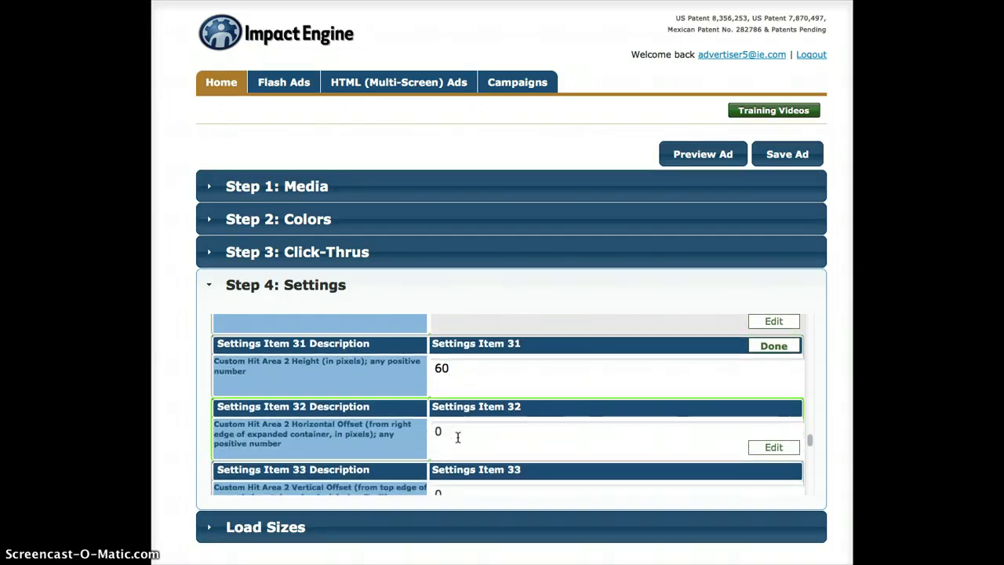
pyautogui.scroll(-1, 453, 455)
pyautogui.click(734, 151)
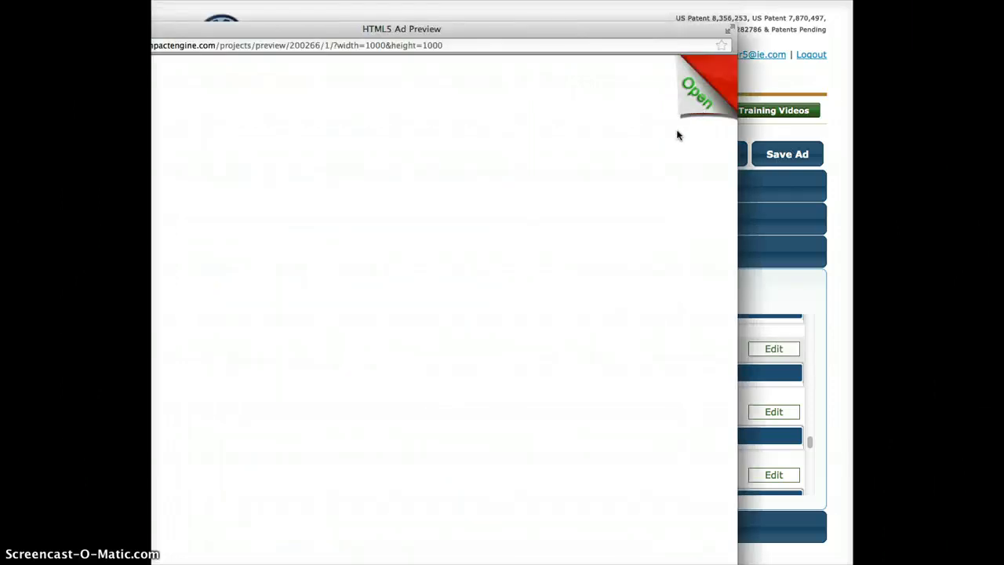
pyautogui.click(693, 104)
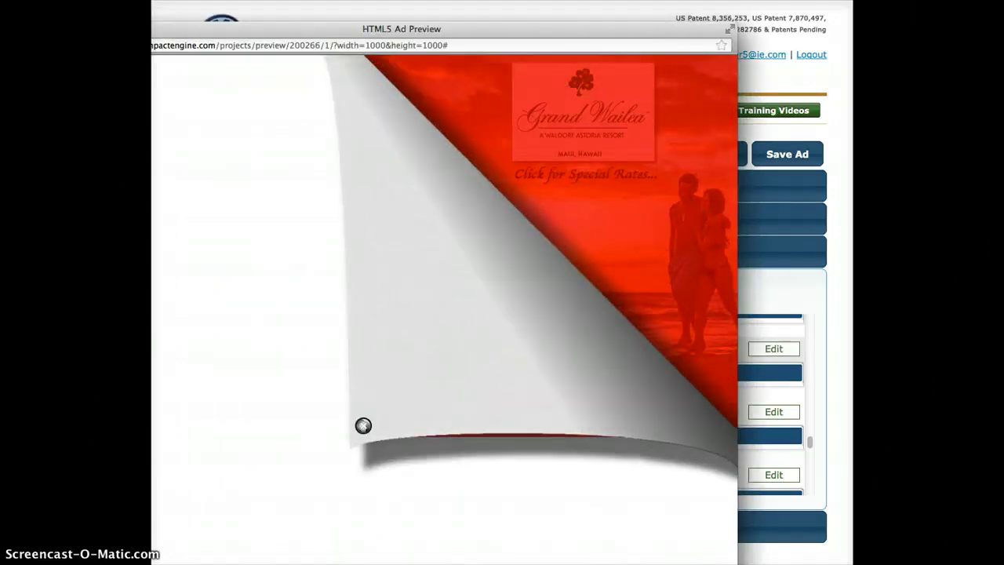
pyautogui.click(364, 425)
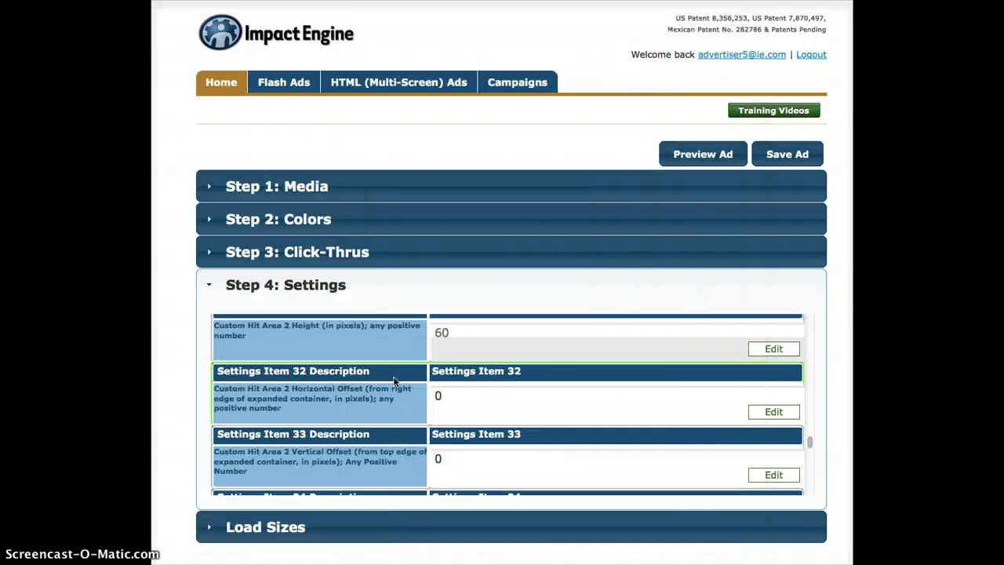
# - Set the Custom Hit Area 2 Horizontal Offset to 400 pixels and preview the ad with its corner peel expanded
pyautogui.click(491, 399)
pyautogui.write('400')
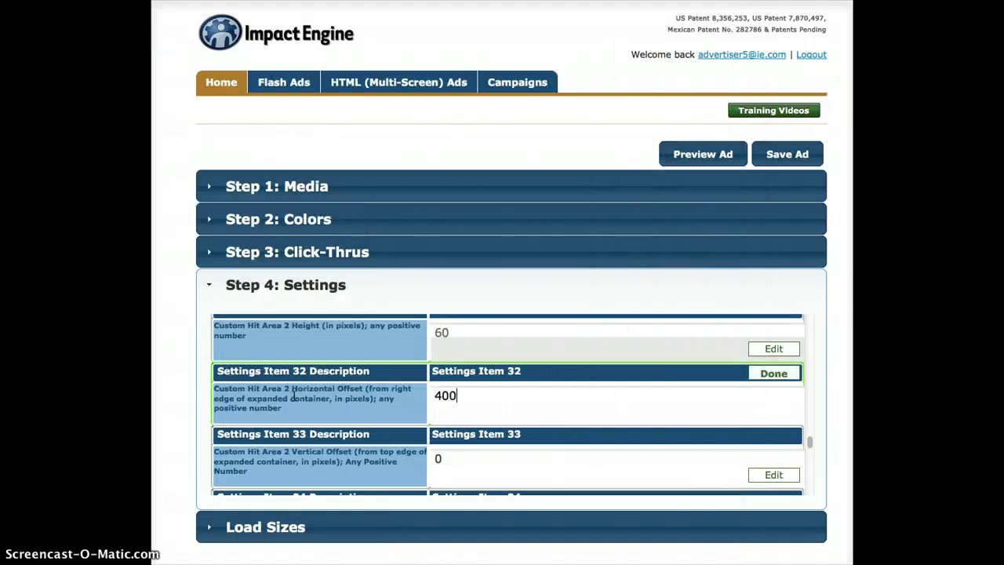
pyautogui.click(737, 157)
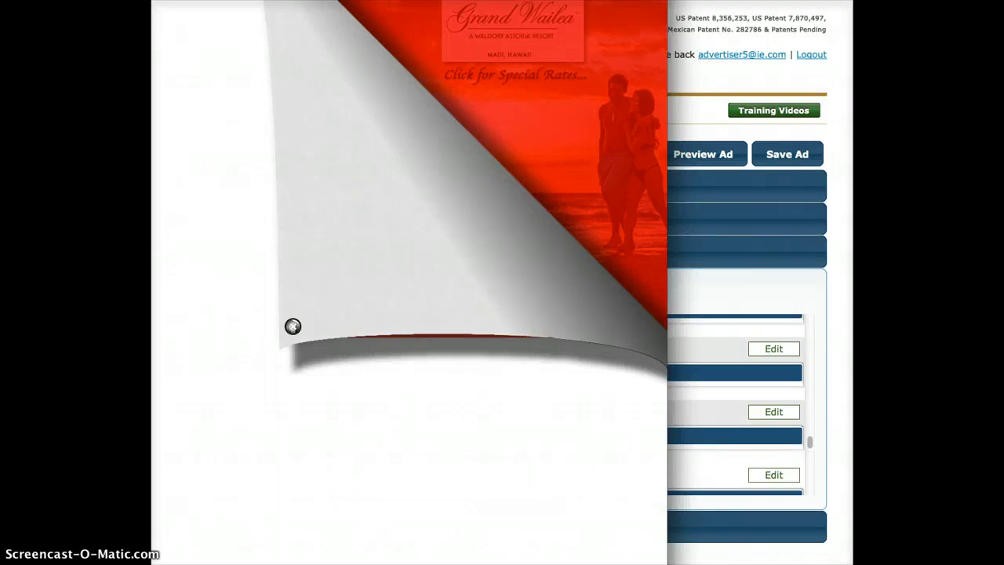
# - Move the ad preview window to show the Hit #2 area, collapse the corner peel, and bring the whole window into view
pyautogui.moveTo(489, 0); pyautogui.dragTo(532, 30)
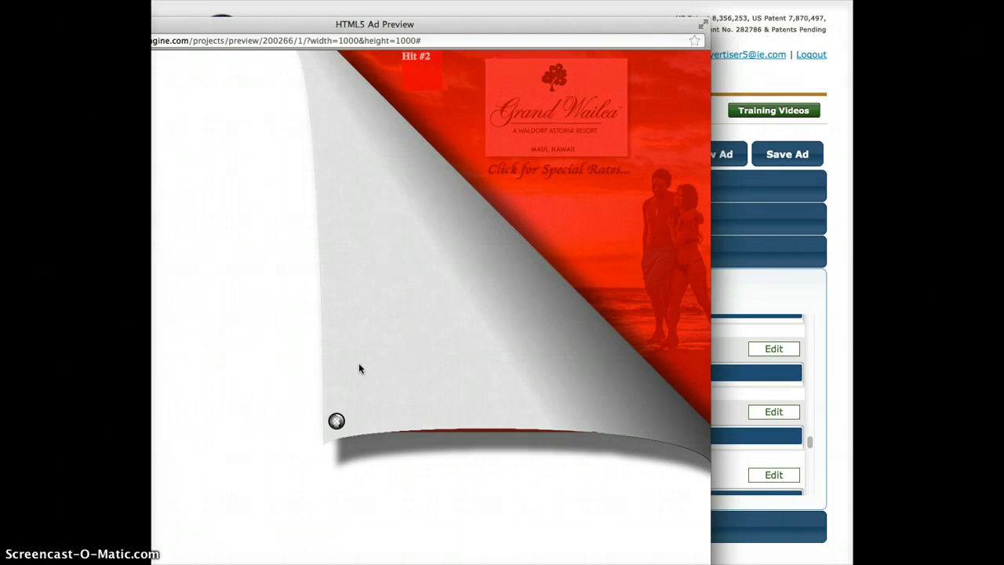
pyautogui.click(336, 421)
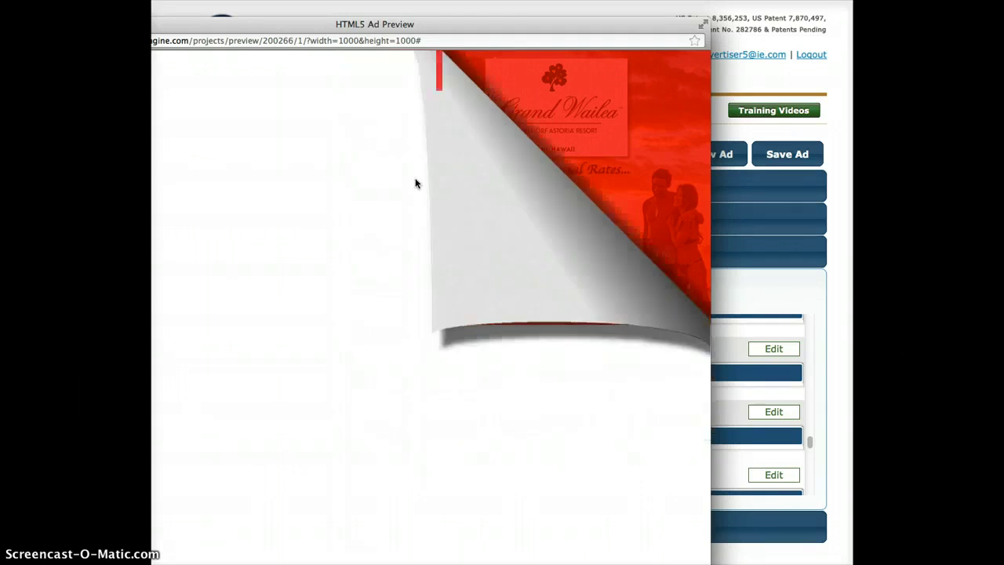
pyautogui.moveTo(257, 31); pyautogui.dragTo(374, 33)
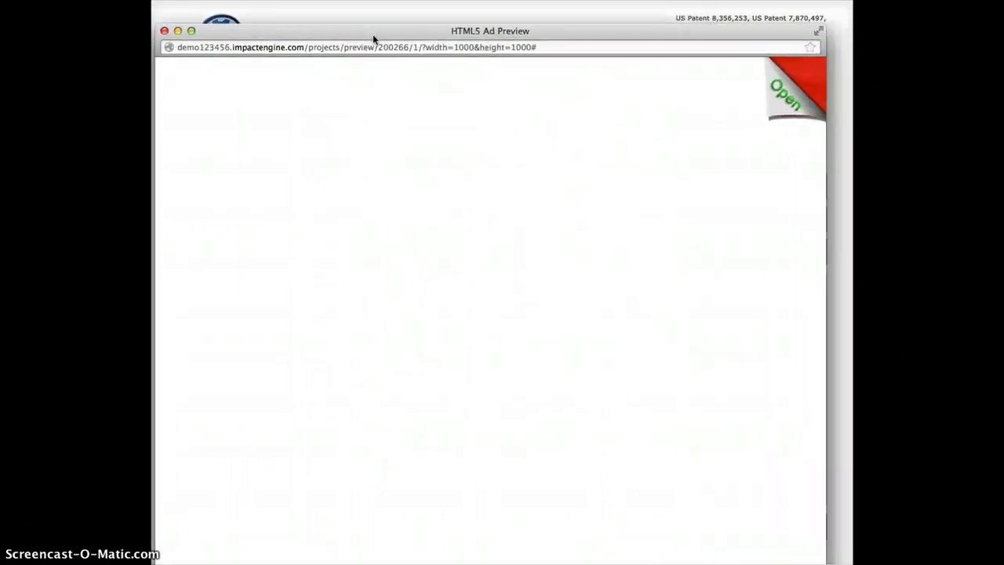